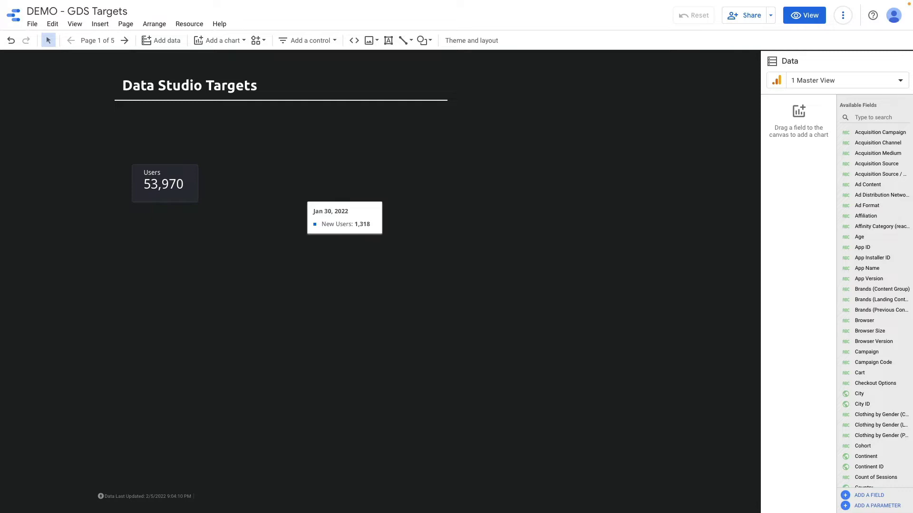
# Step: Duplicate the Users scorecard (53,970) and place the copy to the right of the original
pyautogui.click(168, 172)
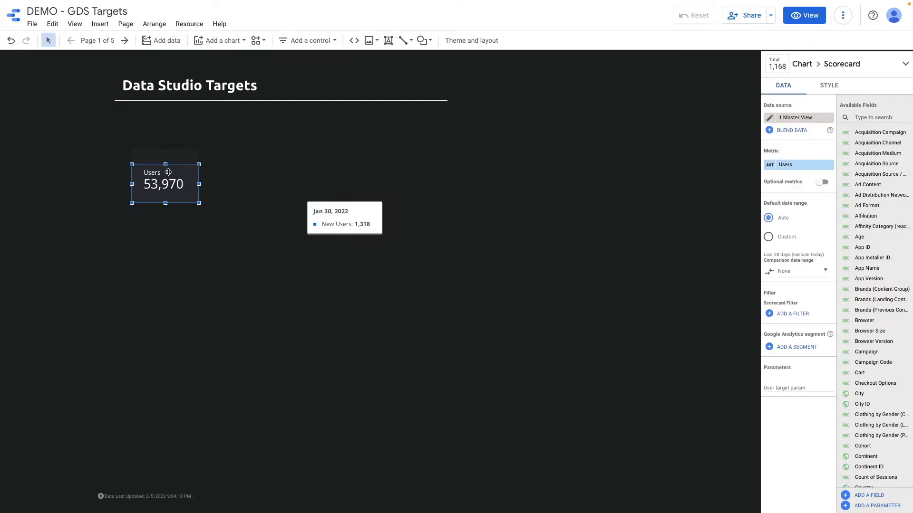
pyautogui.moveTo(168, 172); pyautogui.dragTo(168, 167)
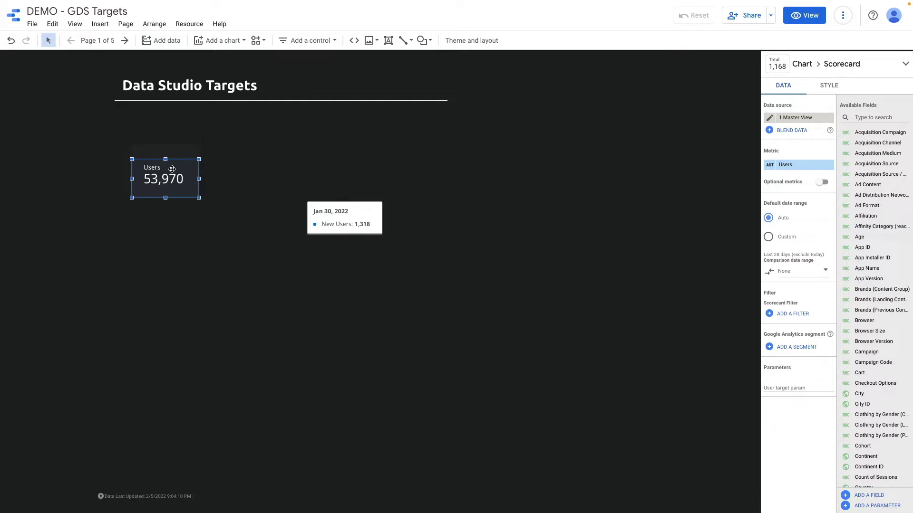
pyautogui.moveTo(172, 169); pyautogui.dragTo(289, 176)
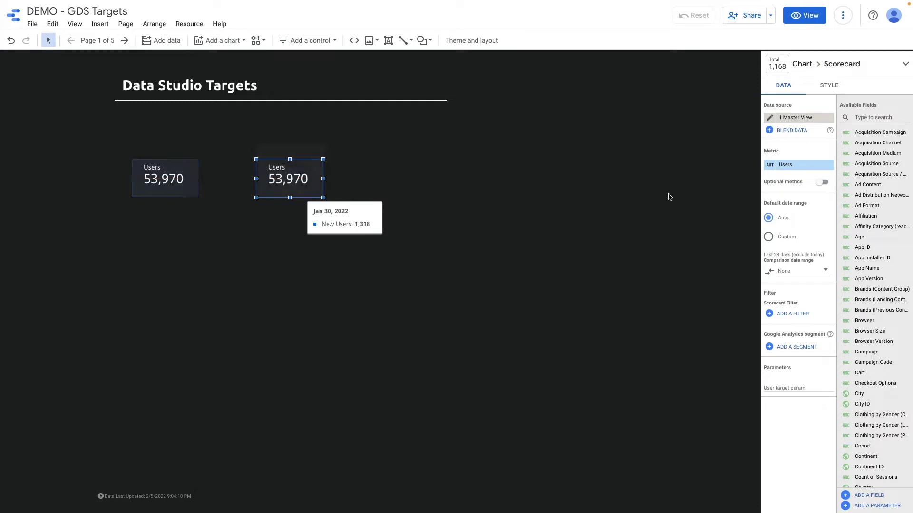
# Step: Give the copied scorecard a new Percent field named % calculated as Users/60000, showing 89.95%
pyautogui.click(792, 171)
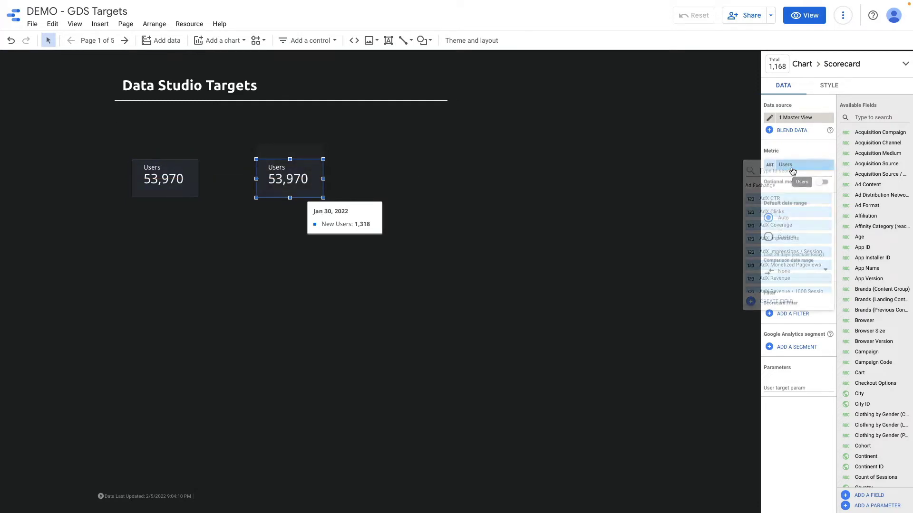
pyautogui.click(750, 303)
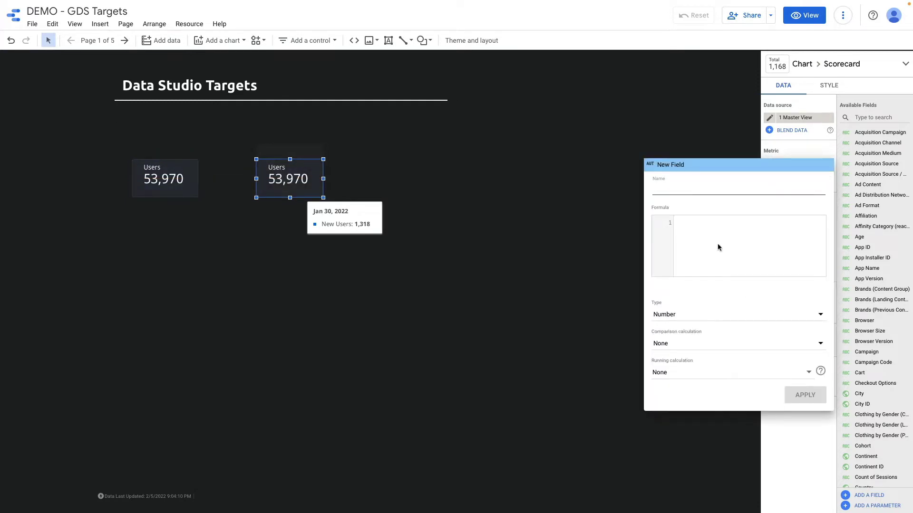
pyautogui.click(708, 226)
pyautogui.write('users')
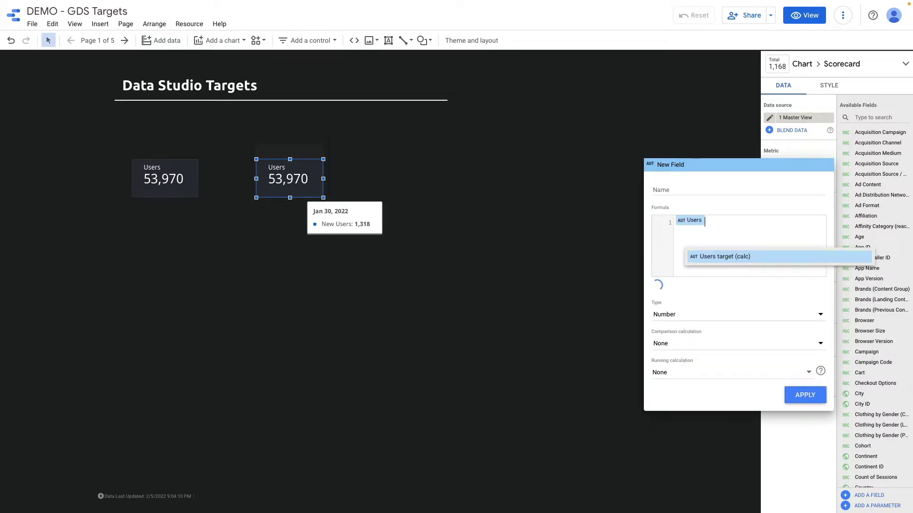
pyautogui.write(' /')
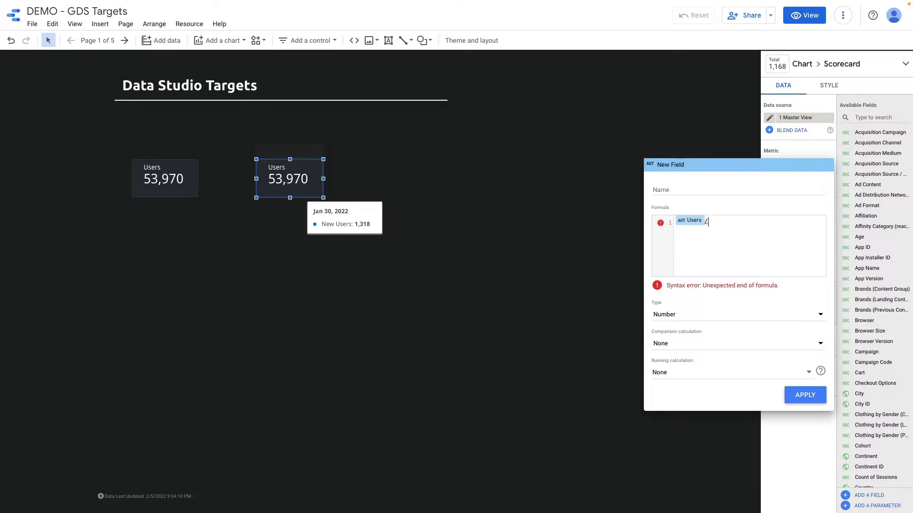
pyautogui.write('60000')
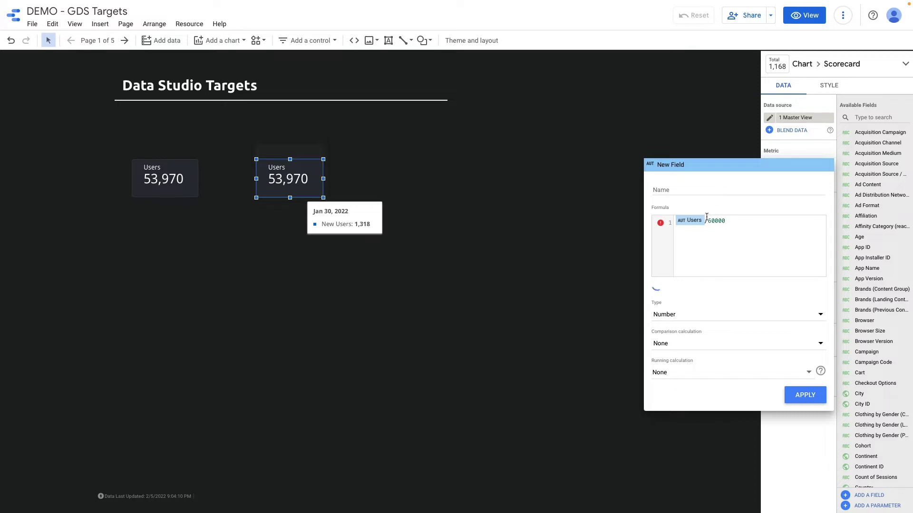
pyautogui.click(666, 323)
pyautogui.moveTo(666, 325)
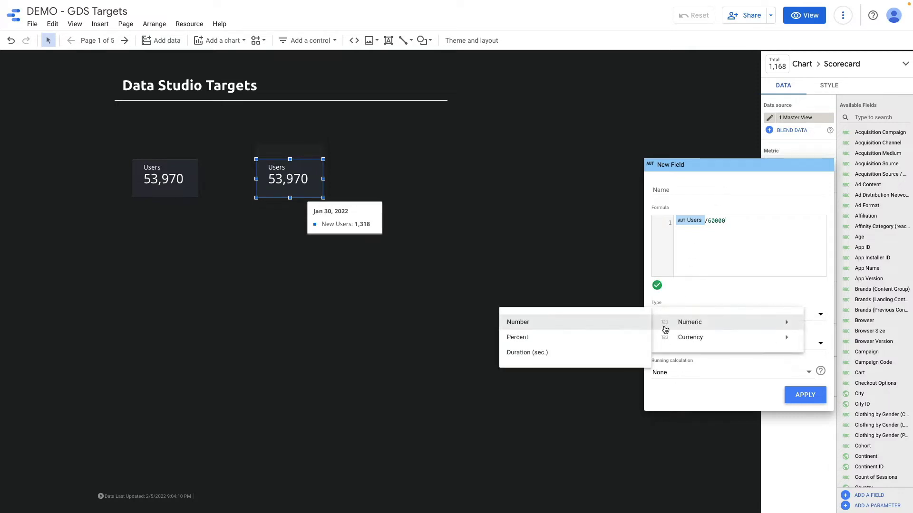
pyautogui.click(620, 341)
pyautogui.click(663, 187)
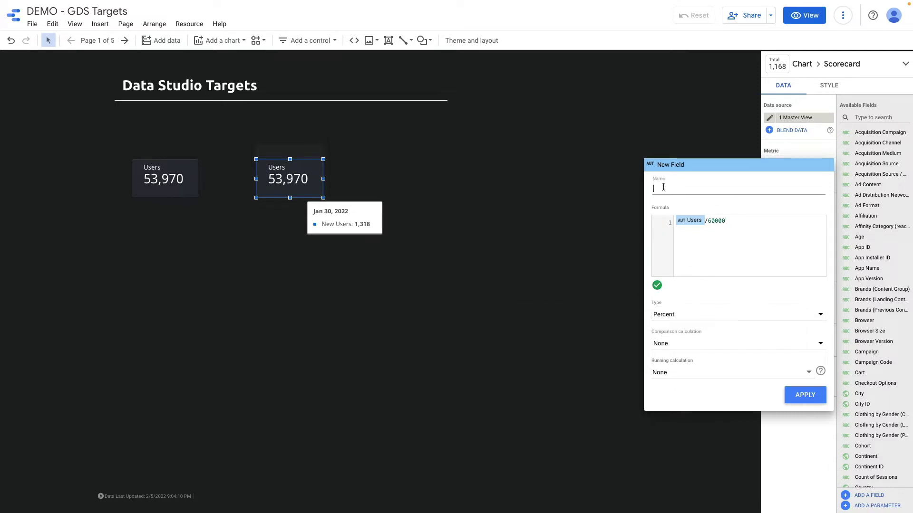
pyautogui.write('%')
pyautogui.click(800, 402)
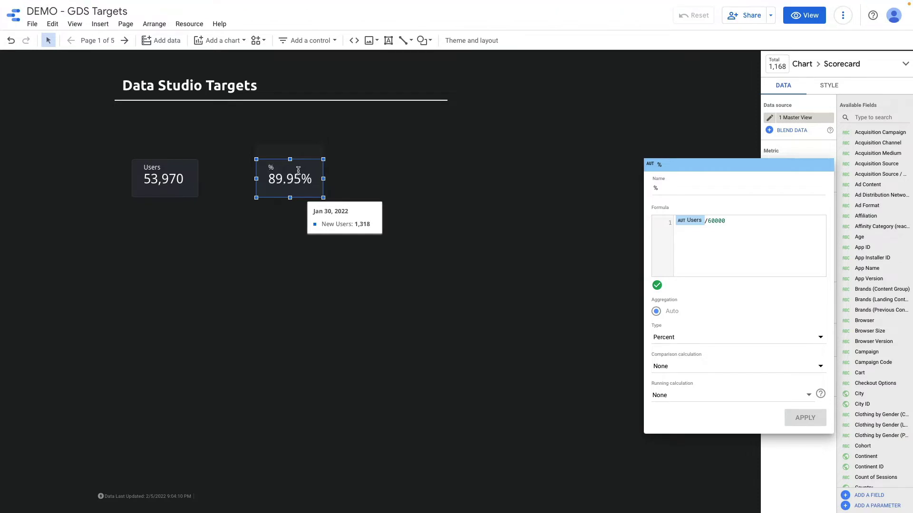
pyautogui.moveTo(299, 171); pyautogui.dragTo(285, 182)
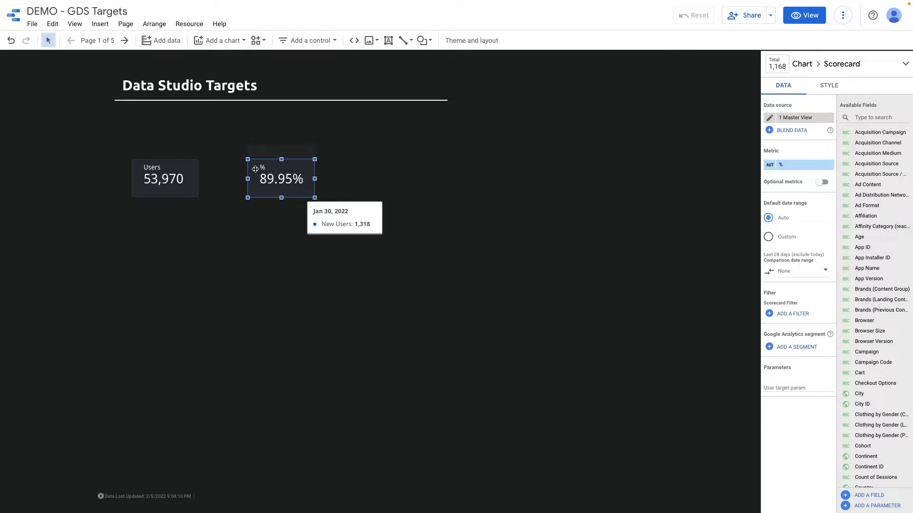
# Step: Create a new report parameter named Users param with the Number (whole) data type
pyautogui.scroll(-15, 875, 451)
pyautogui.click(842, 507)
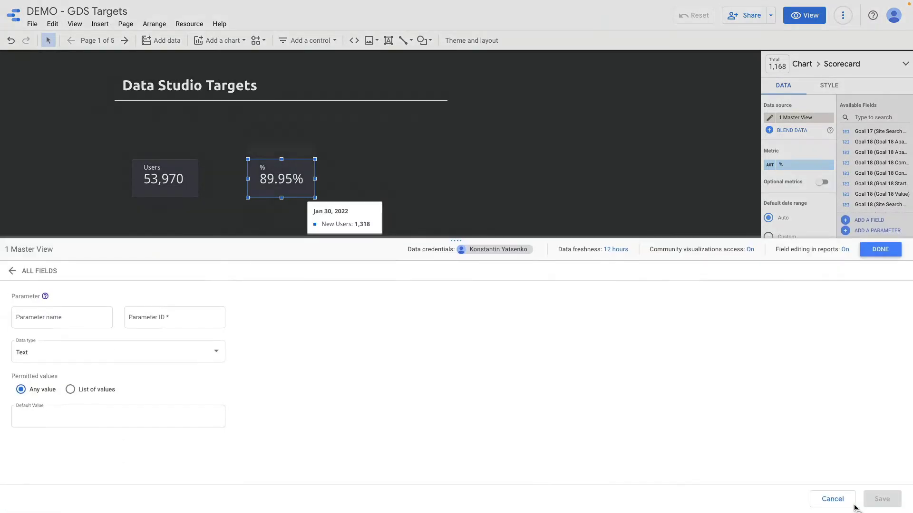
pyautogui.click(69, 318)
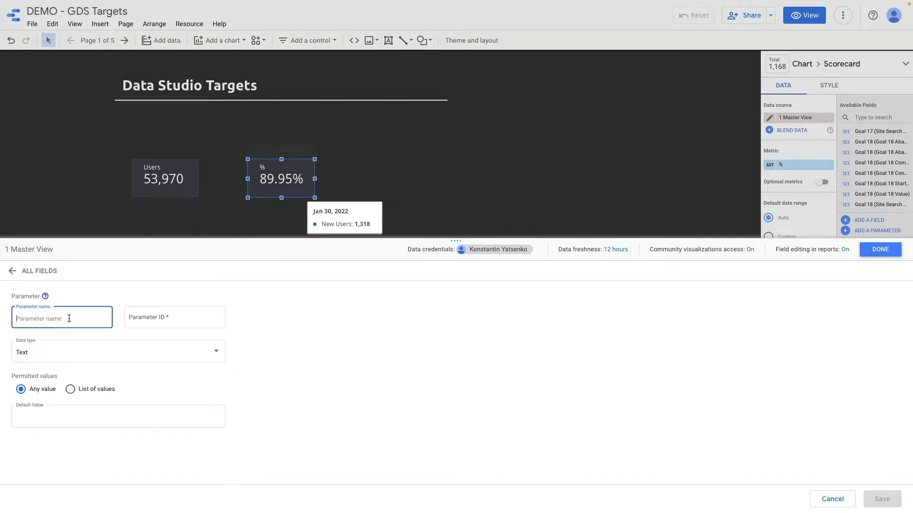
pyautogui.write('User')
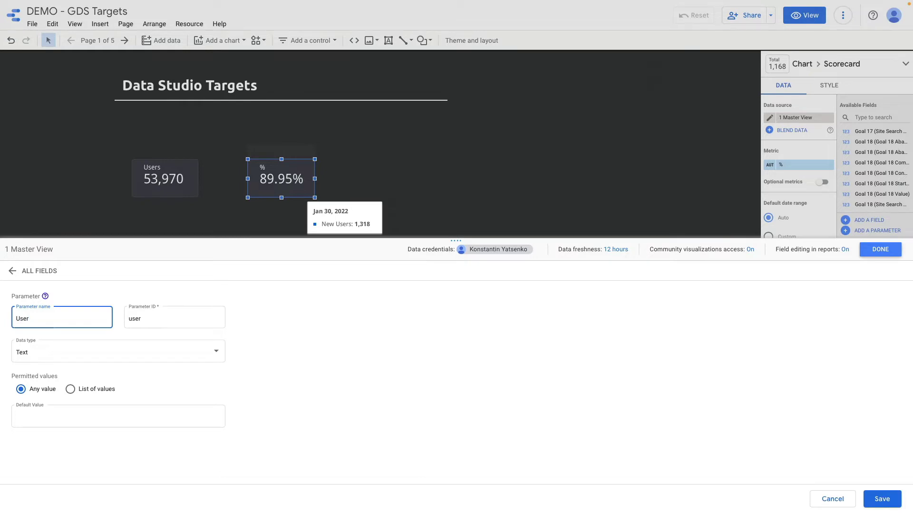
pyautogui.write('s param')
pyautogui.click(33, 353)
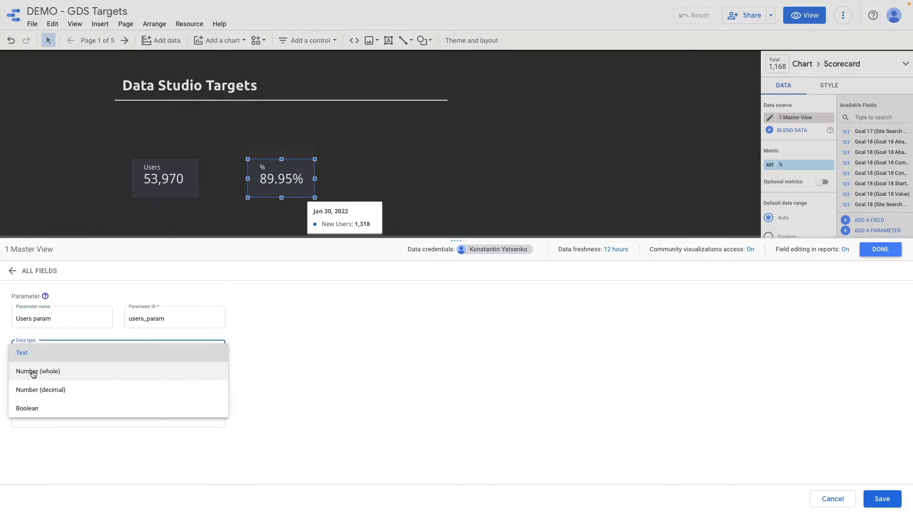
pyautogui.click(34, 374)
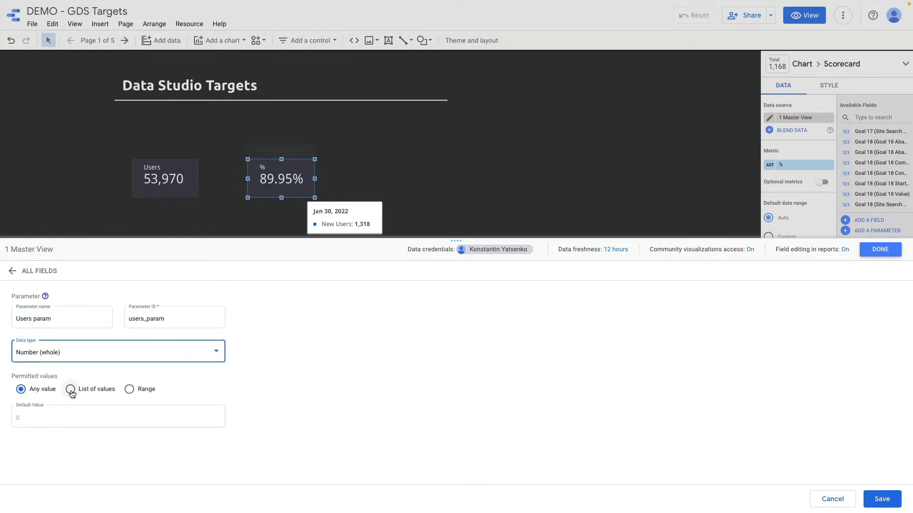
# Step: Limit Users param to a 2000–80000 range with default 2000, and save it
pyautogui.click(129, 389)
pyautogui.click(55, 431)
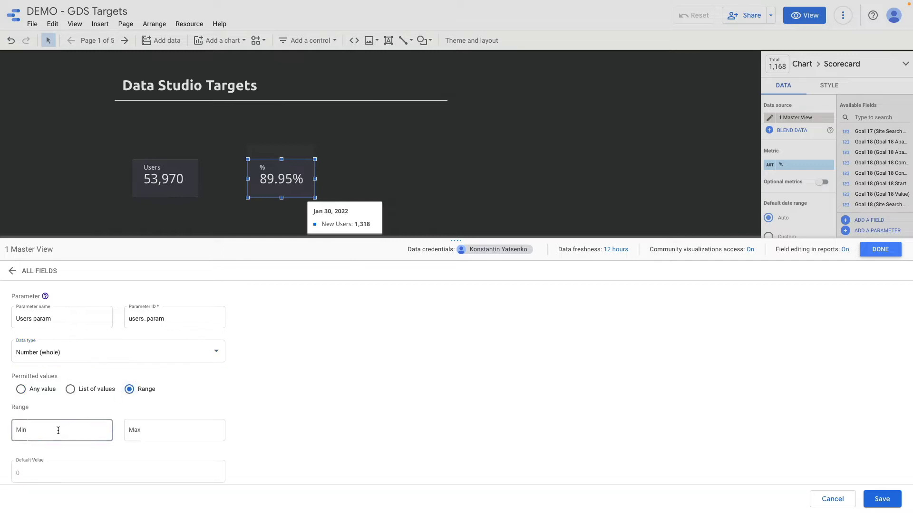
pyautogui.write('2000')
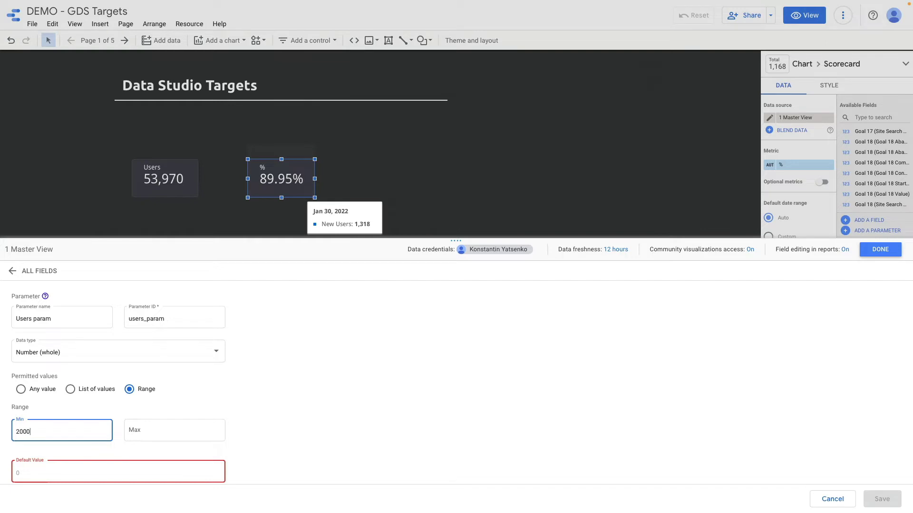
pyautogui.click(175, 431)
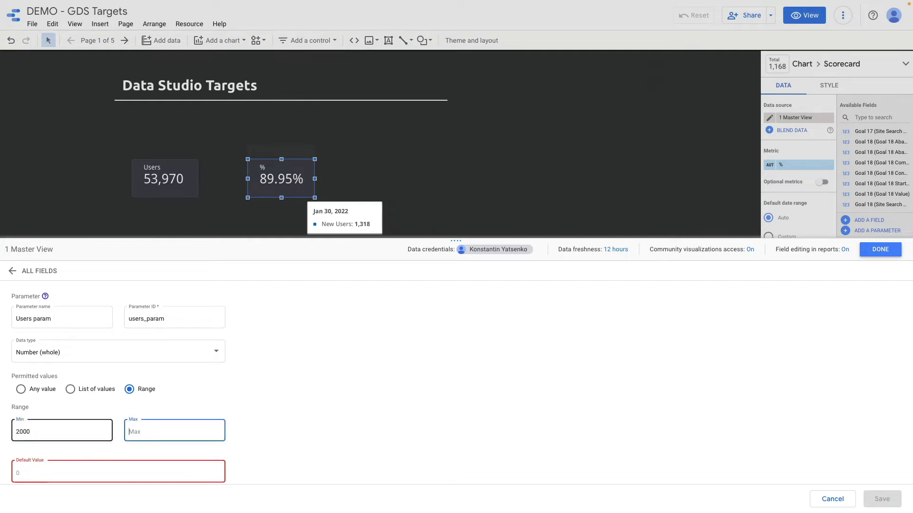
pyautogui.write('80000')
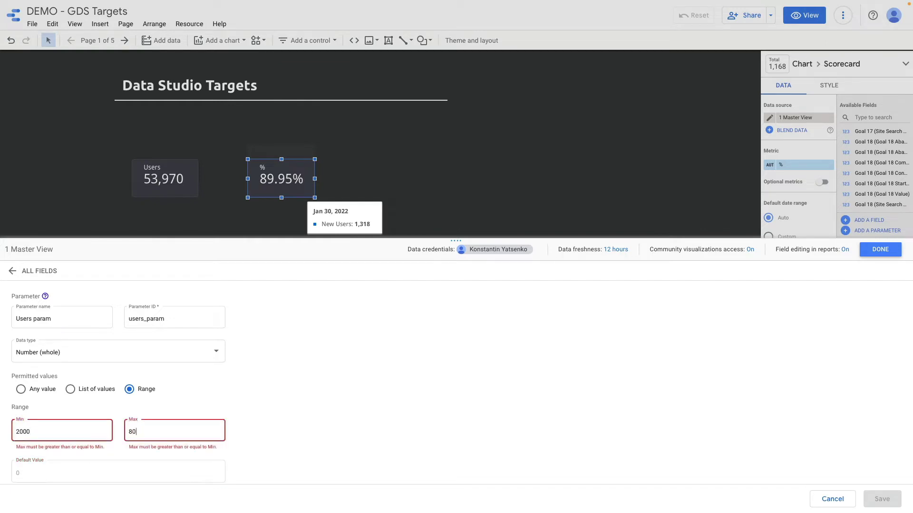
pyautogui.click(21, 474)
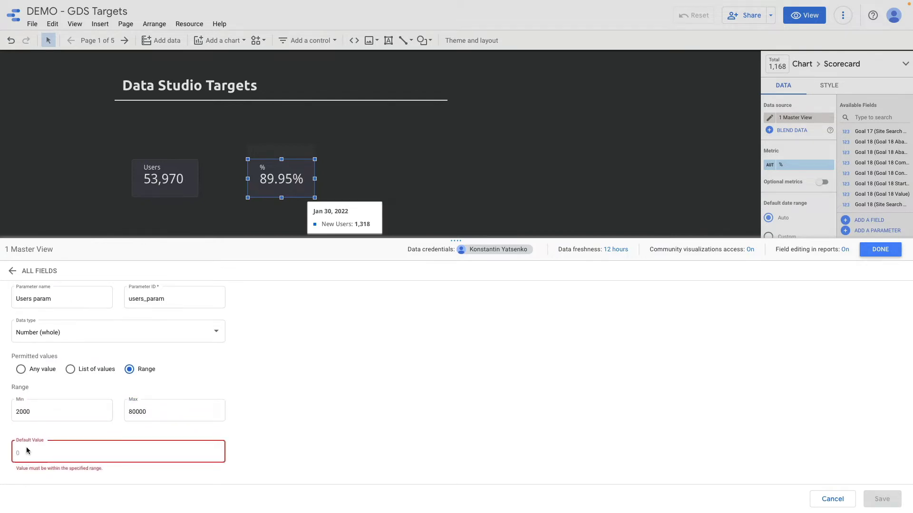
pyautogui.write('2000')
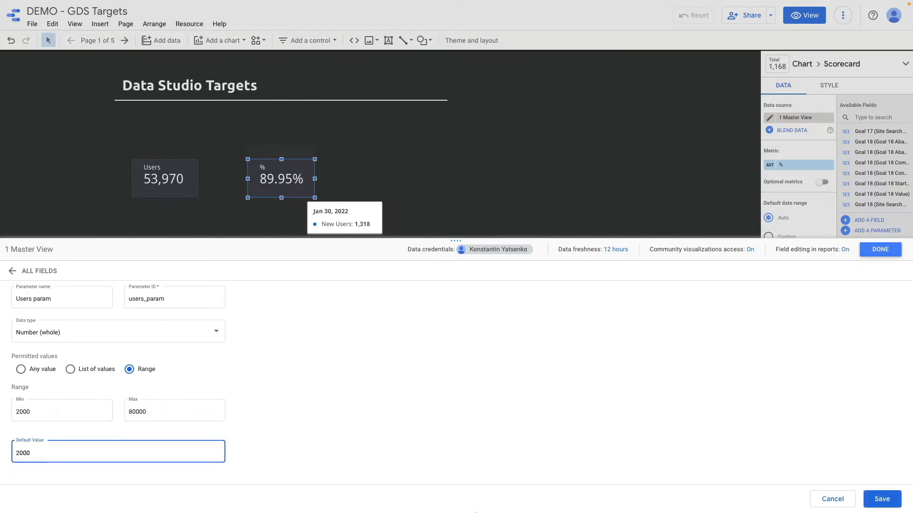
pyautogui.click(882, 499)
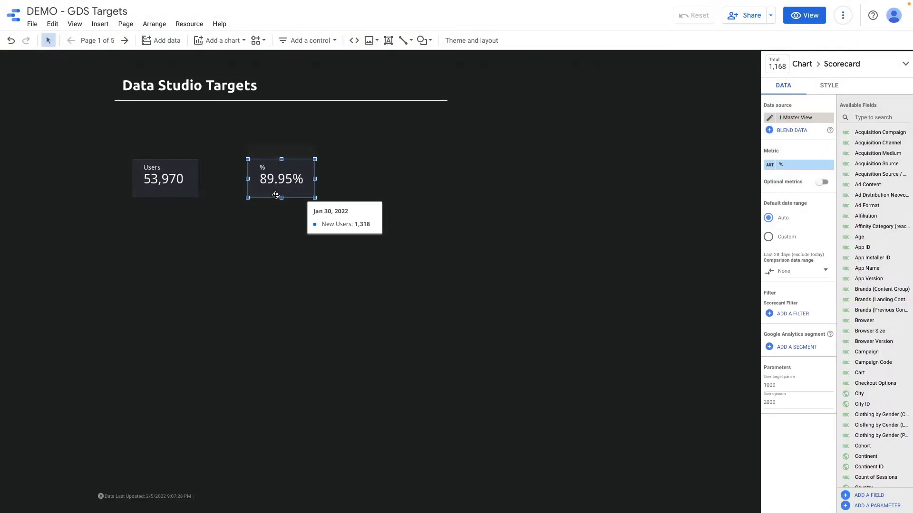
# Step: Change the % field formula from Users/60000 to Users / Users param, now reading 2,698.50%
pyautogui.click(770, 167)
pyautogui.doubleClick(720, 221)
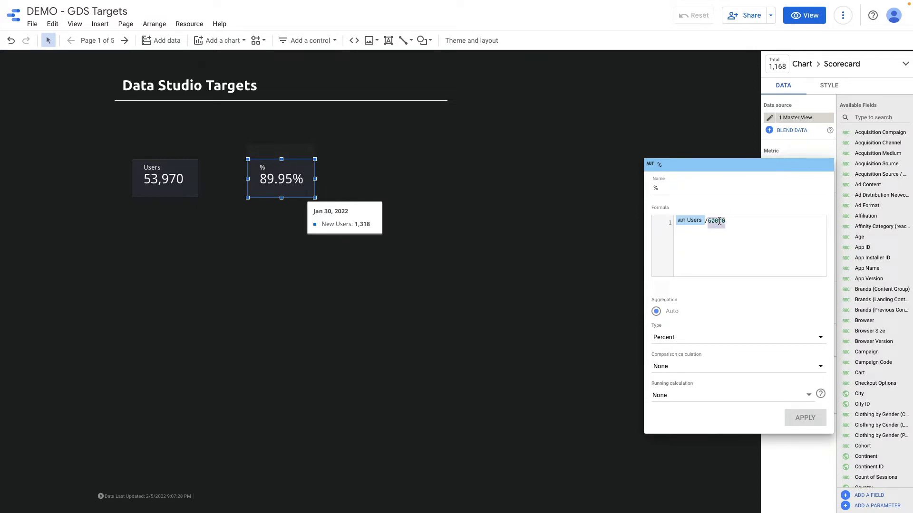
pyautogui.press('BackSpace')
pyautogui.write('user')
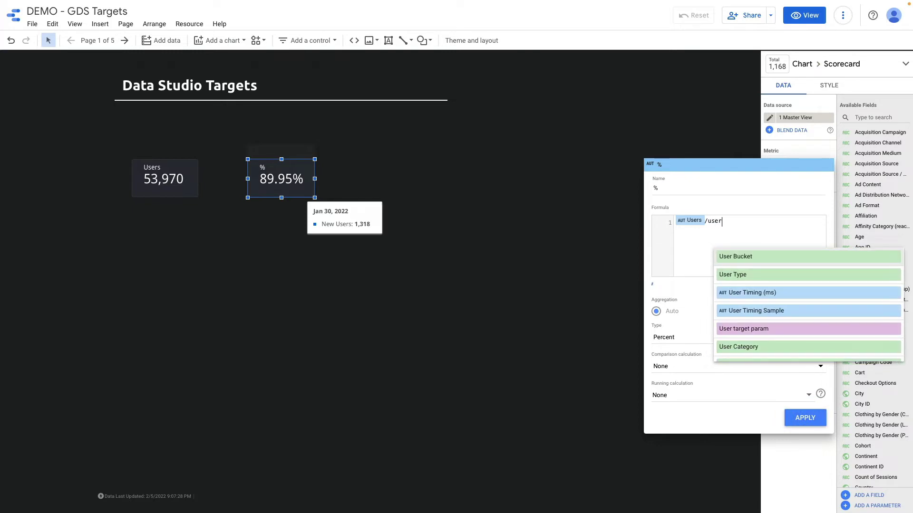
pyautogui.scroll(-2, 744, 339)
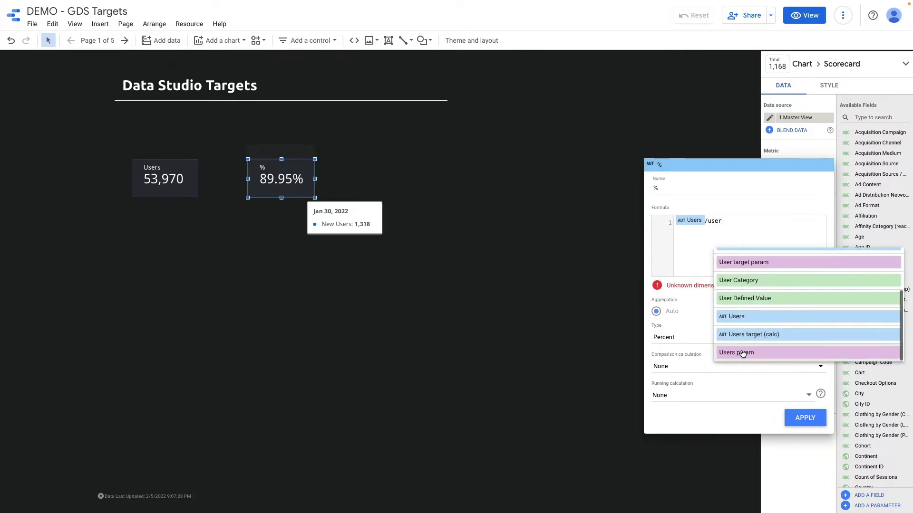
pyautogui.click(741, 353)
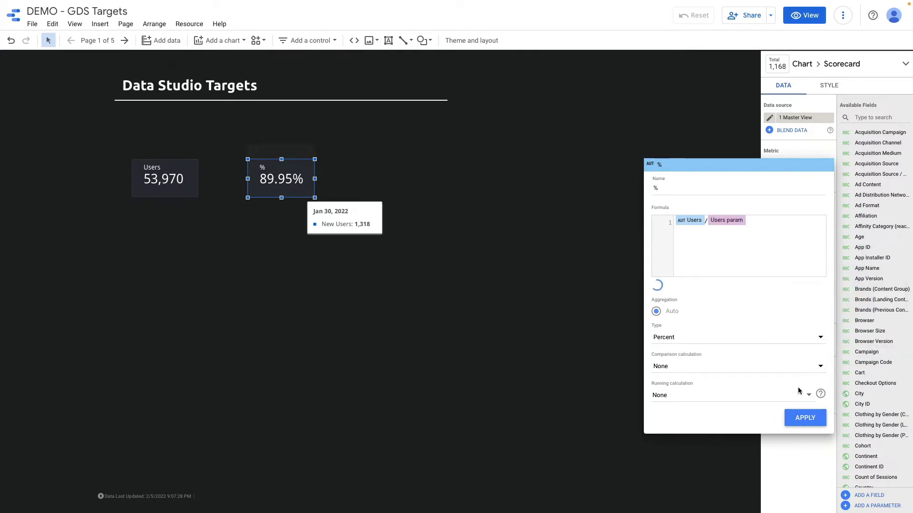
pyautogui.click(804, 418)
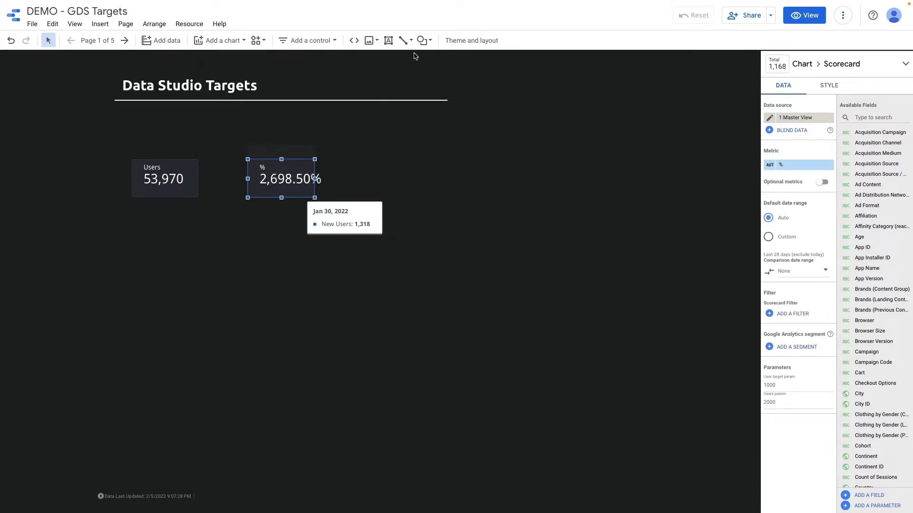
# Step: Add a slider control bound to Users param and slide it up to 59,000
pyautogui.click(329, 42)
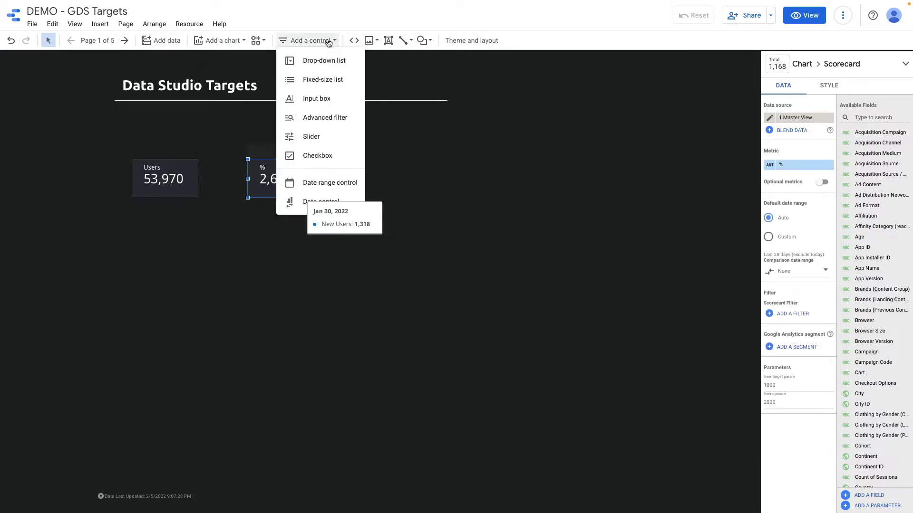
pyautogui.click(323, 137)
pyautogui.click(337, 113)
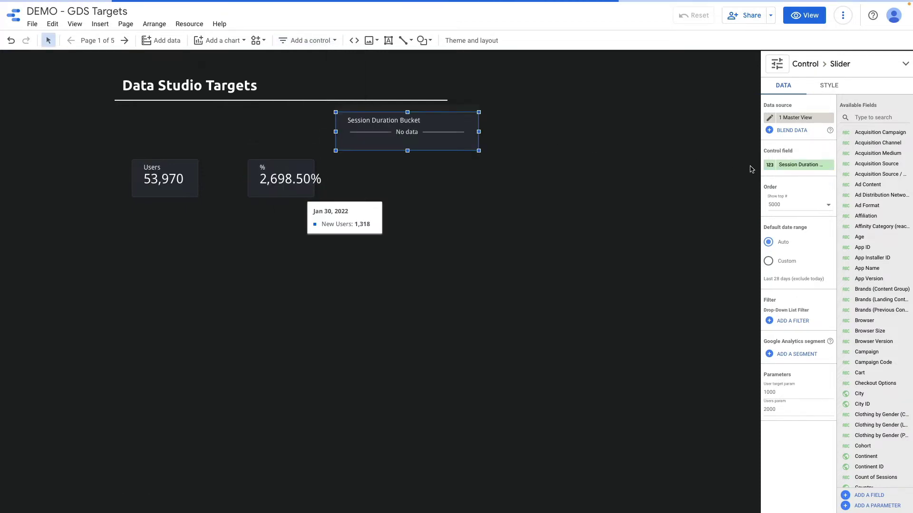
pyautogui.click(791, 165)
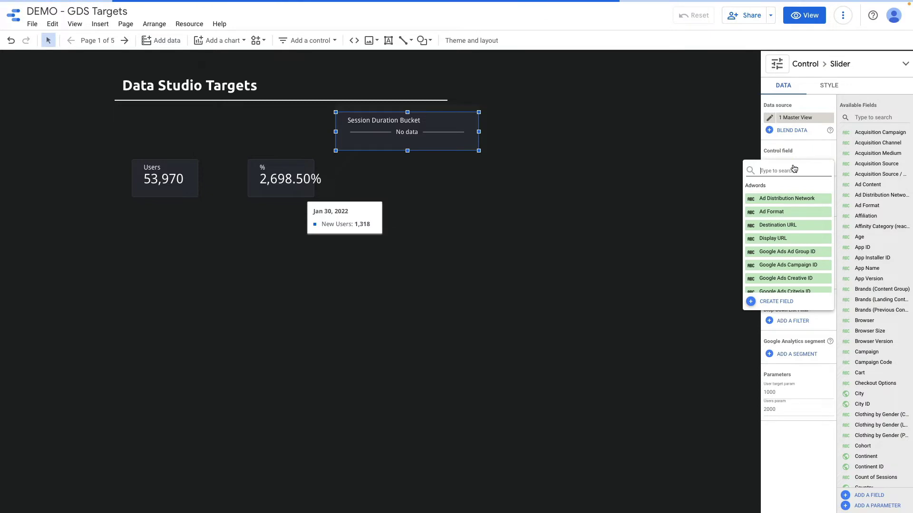
pyautogui.write('user')
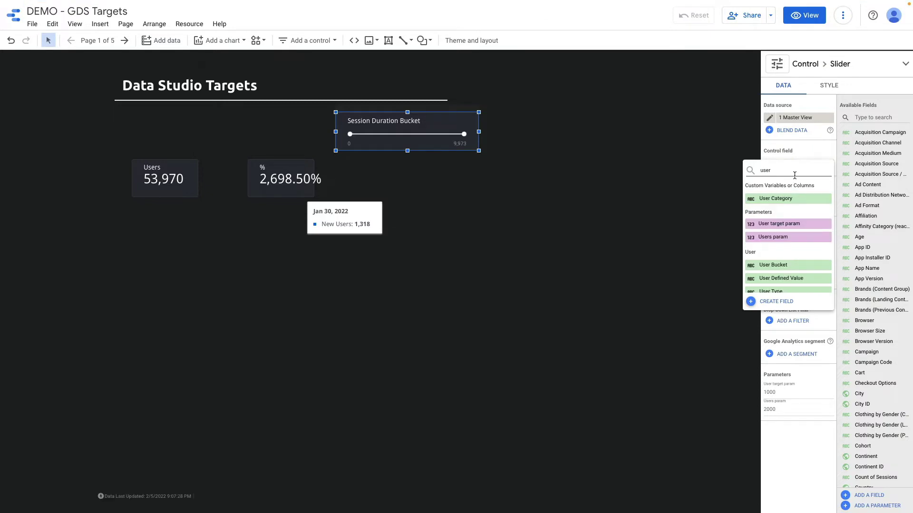
pyautogui.click(784, 237)
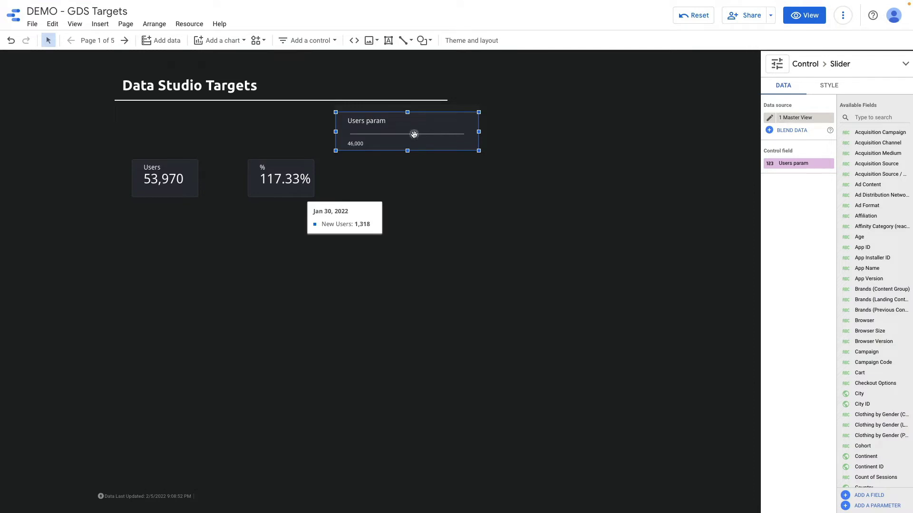
pyautogui.moveTo(414, 134); pyautogui.dragTo(440, 134)
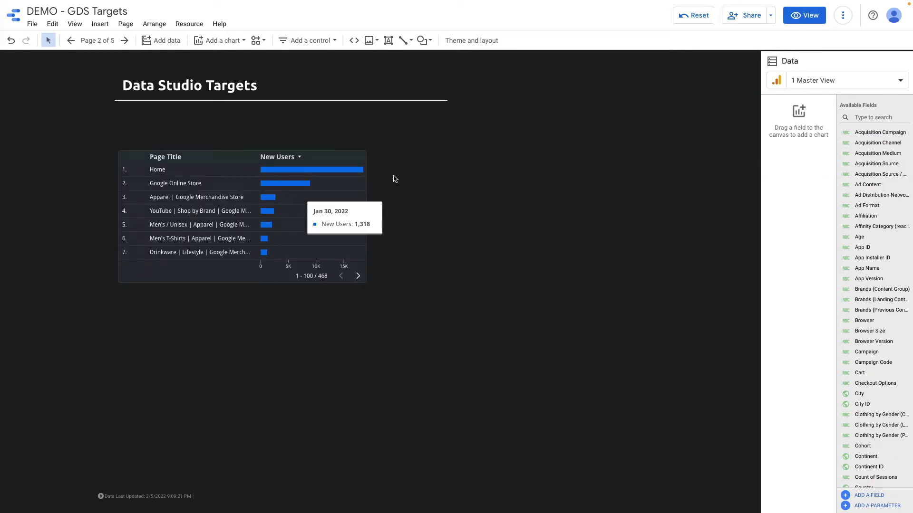
# Step: Turn on Show number so New Users values appear beside the table's bars
pyautogui.click(332, 188)
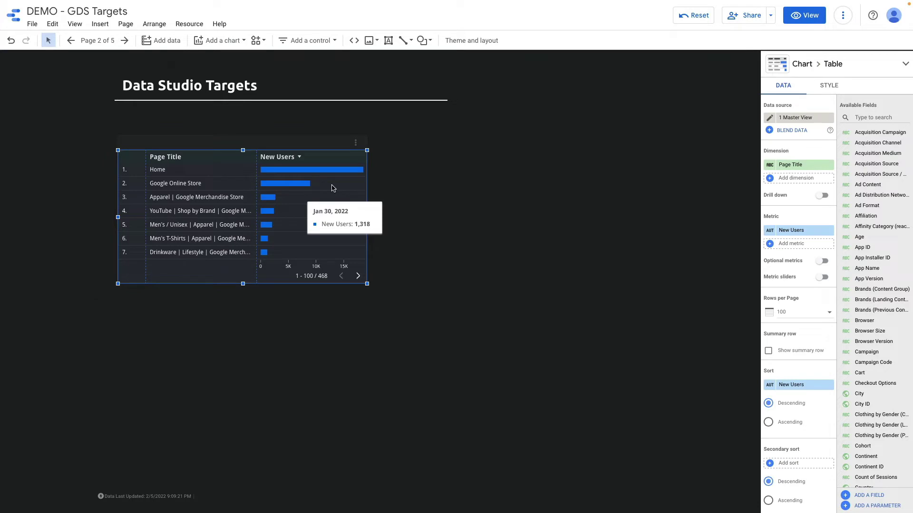
pyautogui.click(828, 88)
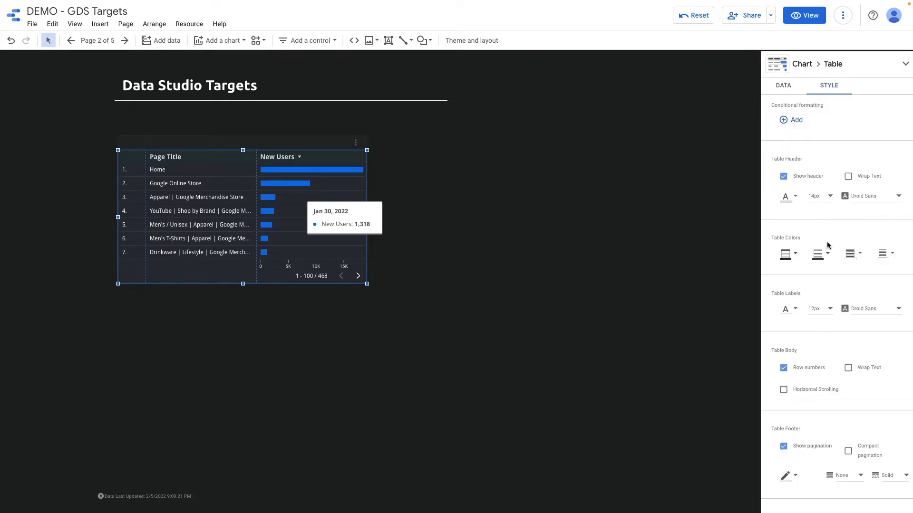
pyautogui.scroll(-10, 830, 238)
pyautogui.scroll(5, 824, 265)
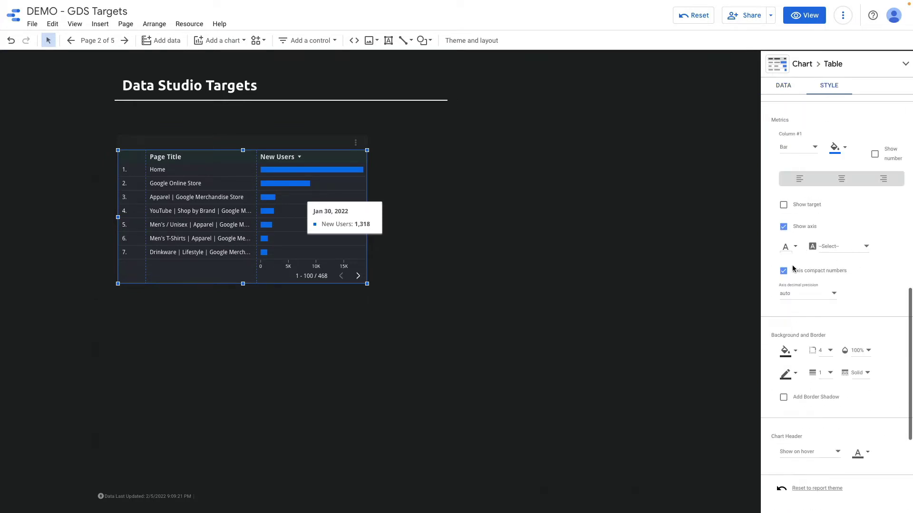
pyautogui.click(874, 175)
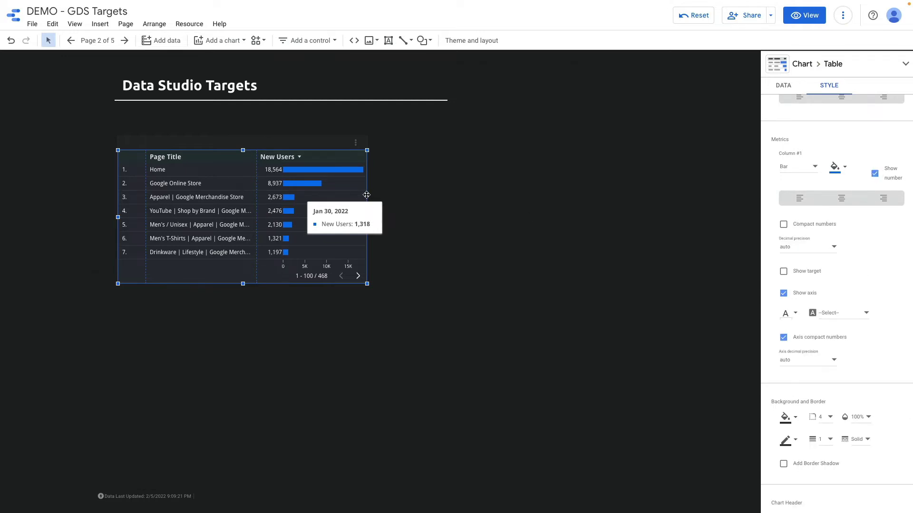
pyautogui.moveTo(368, 191); pyautogui.dragTo(377, 196)
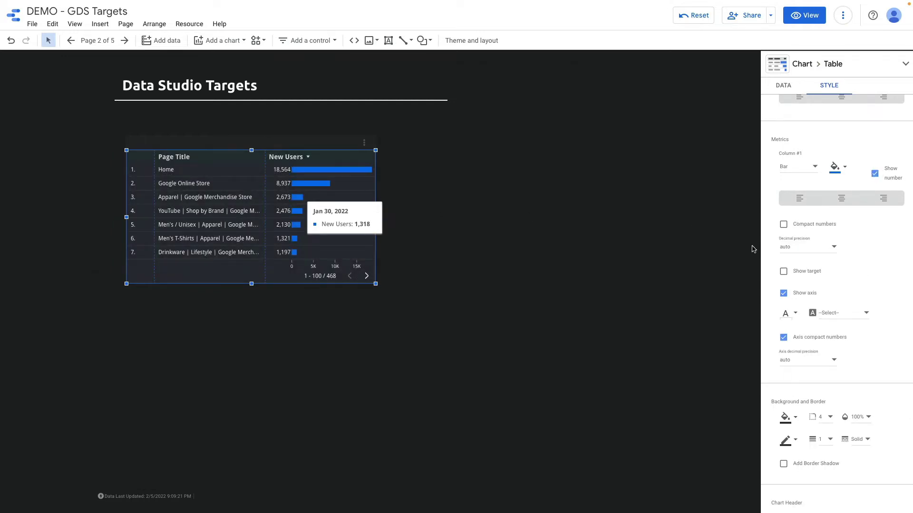
# Step: Enable Show target on the New Users bars with a target value of 5000
pyautogui.click(783, 272)
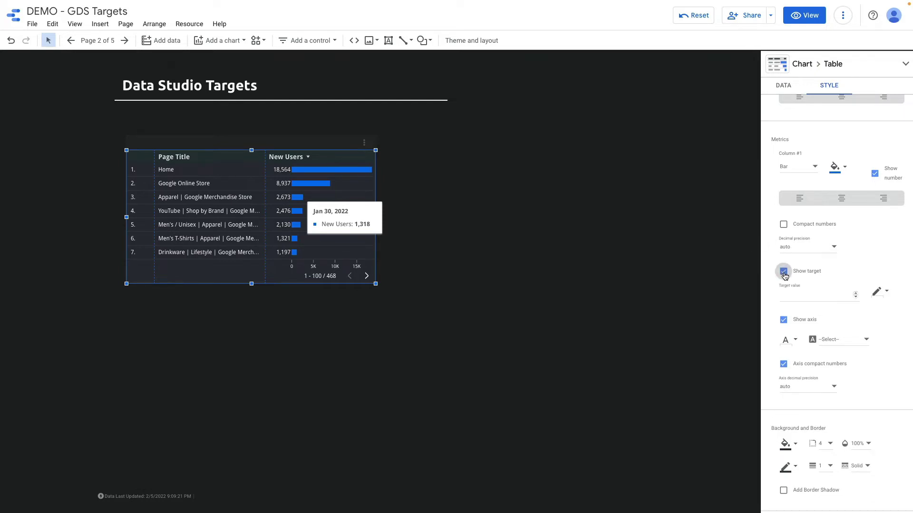
pyautogui.click(792, 294)
pyautogui.write('5000')
pyautogui.click(349, 219)
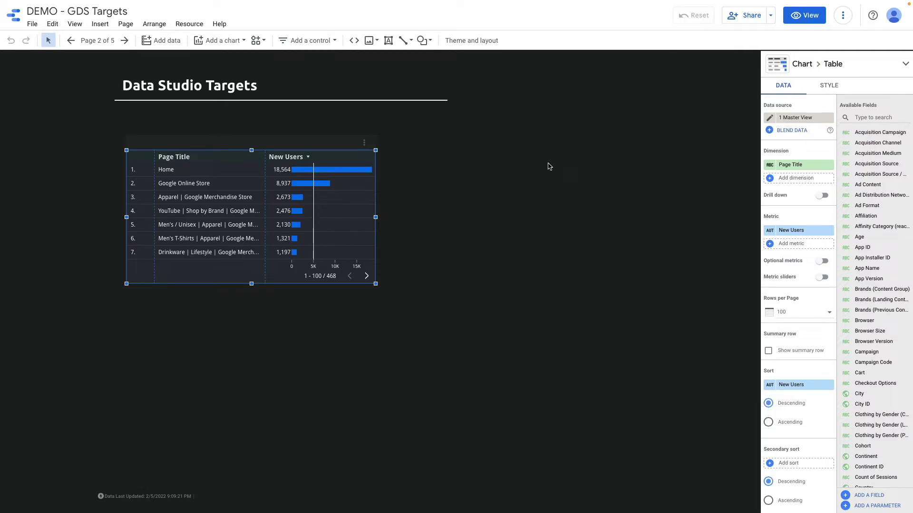
# Step: Move to page 3 and stretch the New Users bullet chart wider to the right
pyautogui.press('pagedown')
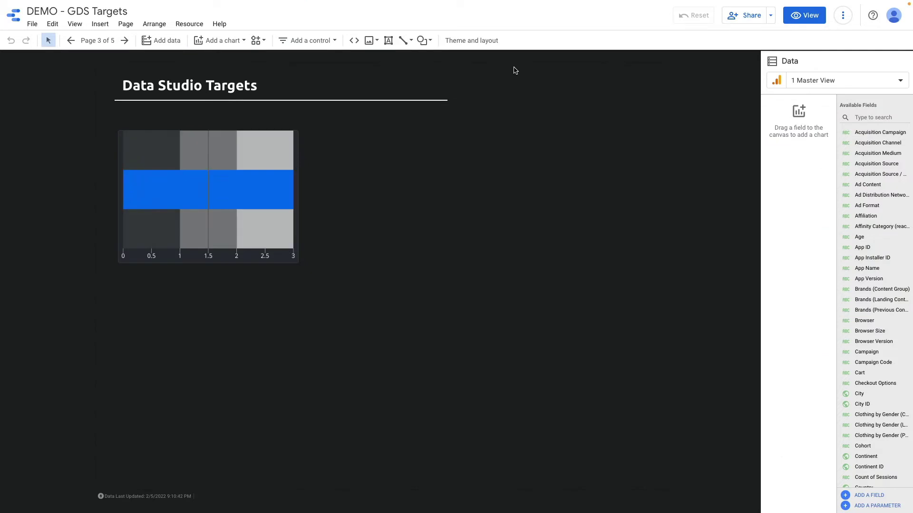
pyautogui.click(238, 148)
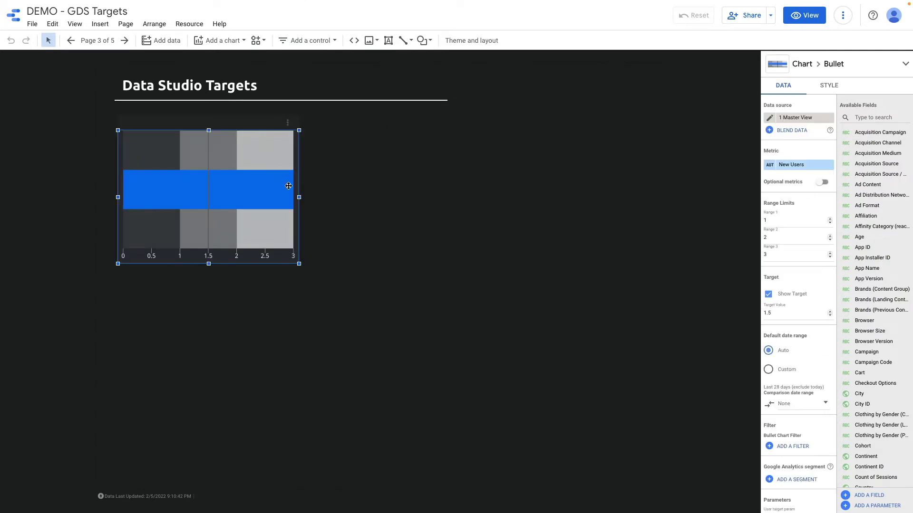
pyautogui.moveTo(299, 196); pyautogui.dragTo(396, 191)
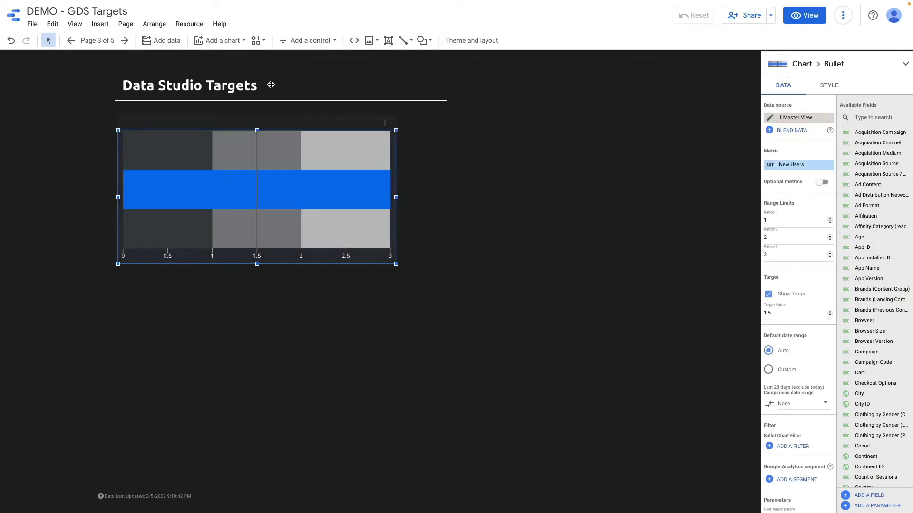
pyautogui.click(224, 42)
pyautogui.scroll(-2, 218, 303)
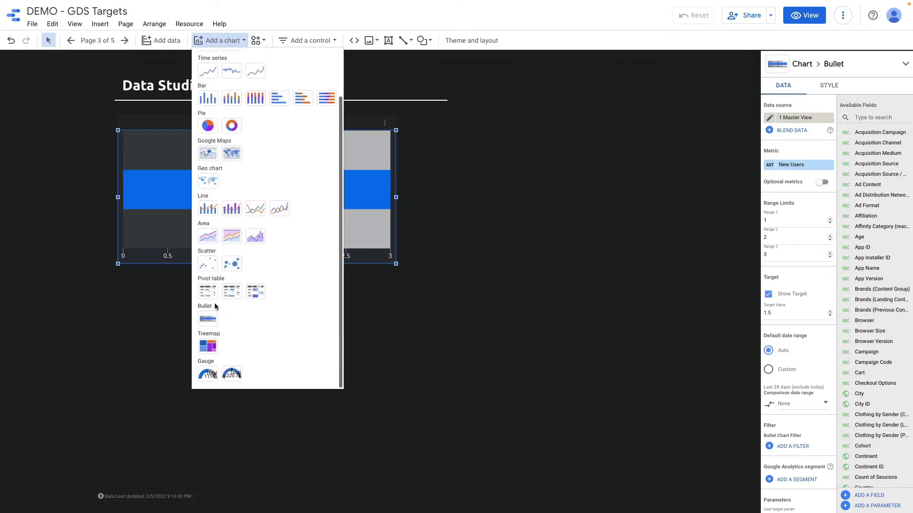
pyautogui.click(353, 159)
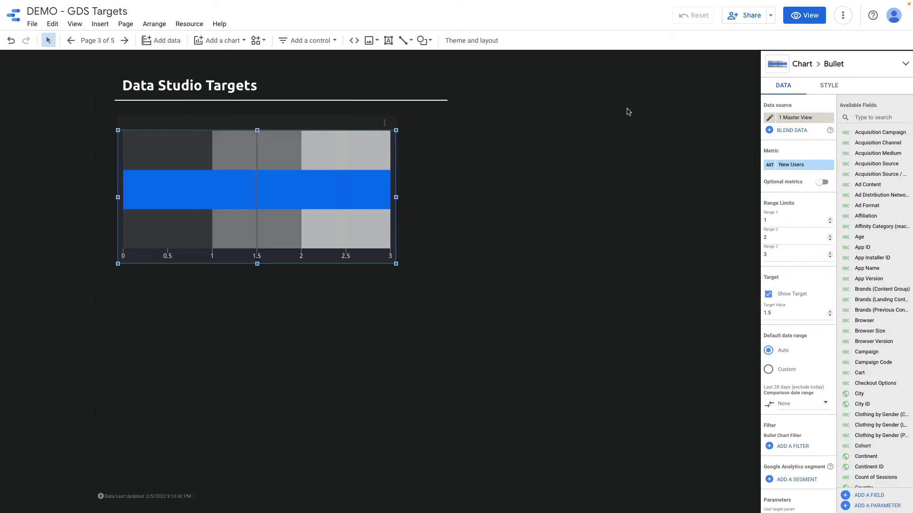
pyautogui.click(774, 222)
# Step: Set the bullet chart ranges to 1000, 10000 and 100000 with a 7500 target value
pyautogui.write('000')
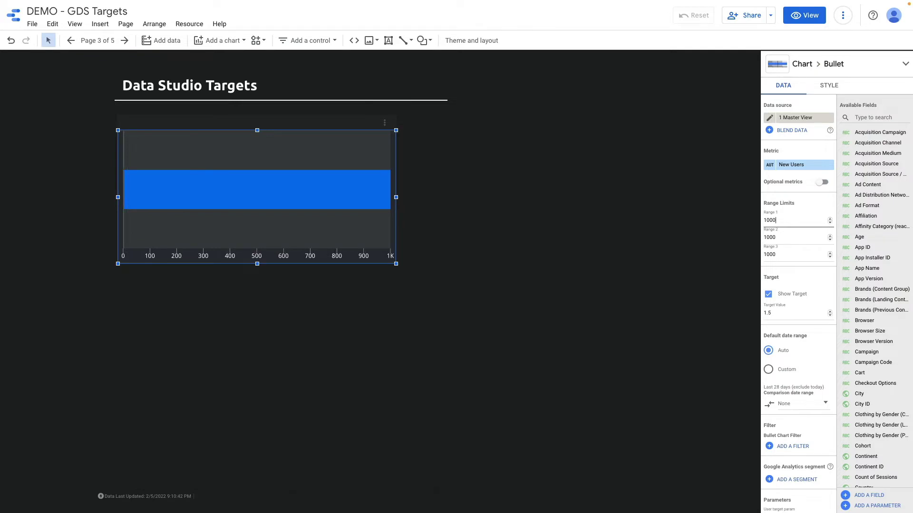
pyautogui.click(779, 239)
pyautogui.write('0')
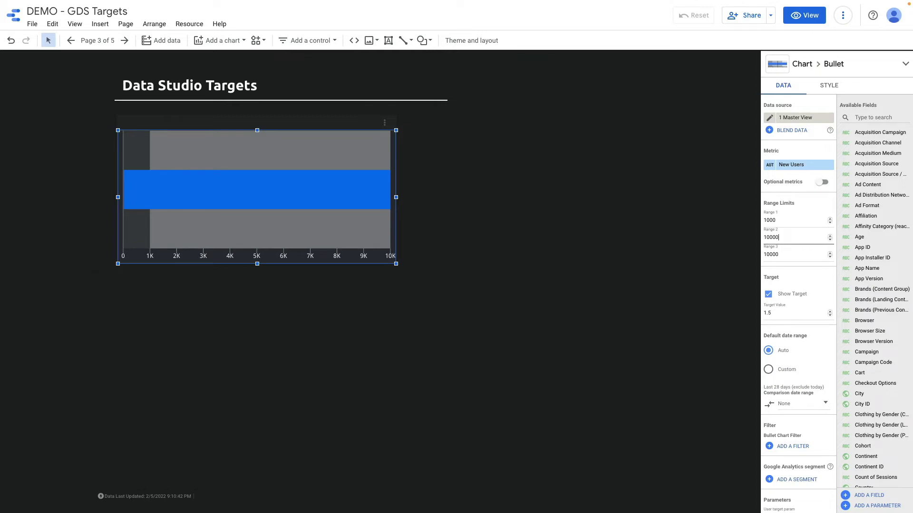
pyautogui.click(781, 254)
pyautogui.write('0')
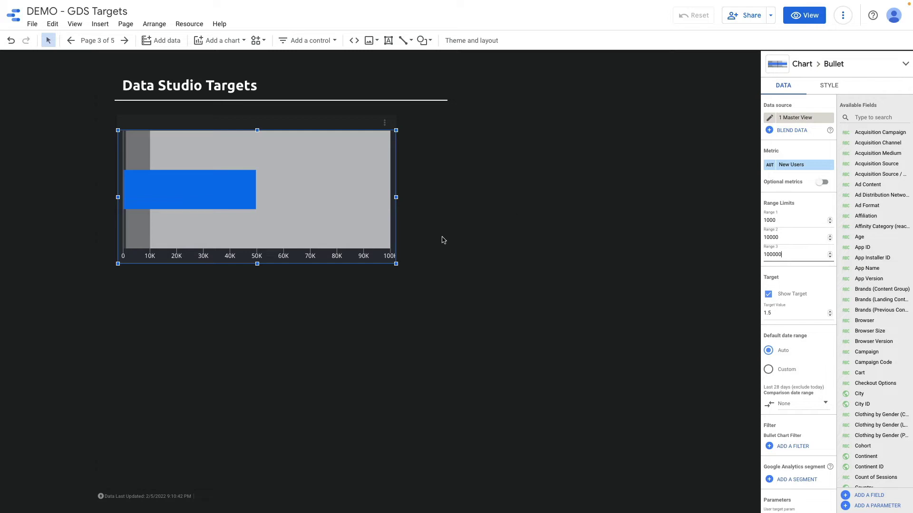
pyautogui.scroll(-1, 791, 298)
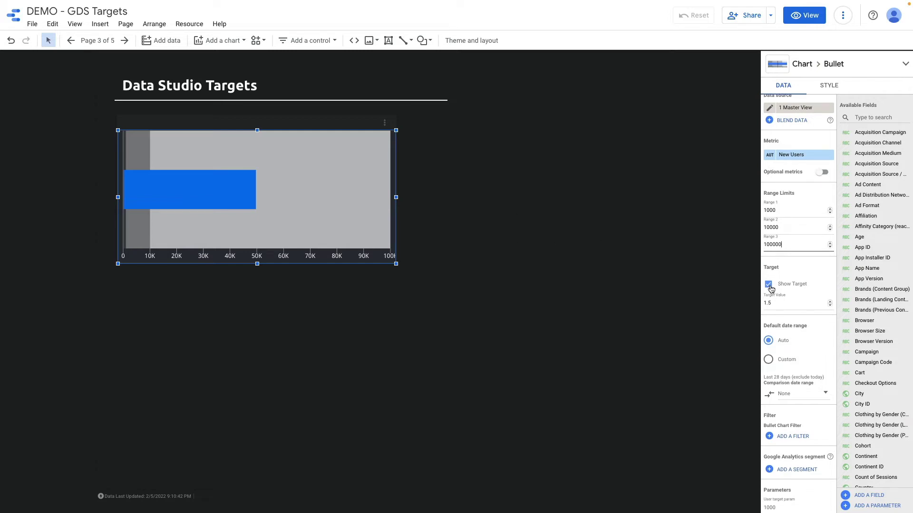
pyautogui.moveTo(772, 304); pyautogui.dragTo(763, 304)
pyautogui.write('75000')
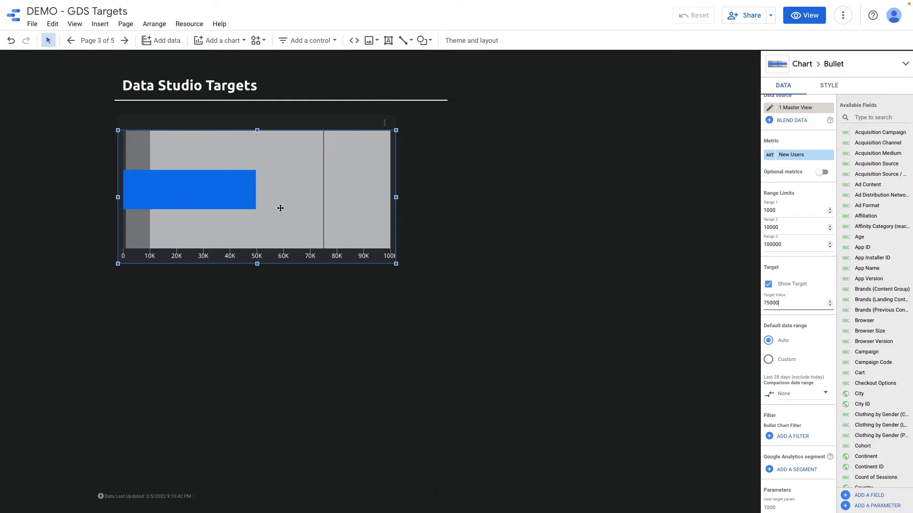
# Step: Insert a New Users gauge chart beside the bullet chart
pyautogui.click(224, 41)
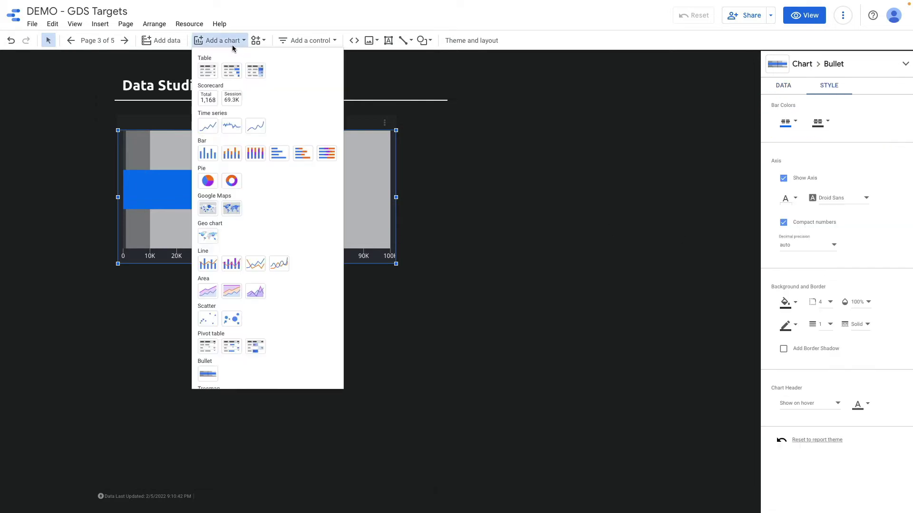
pyautogui.scroll(-3, 247, 235)
pyautogui.click(205, 377)
pyautogui.click(426, 130)
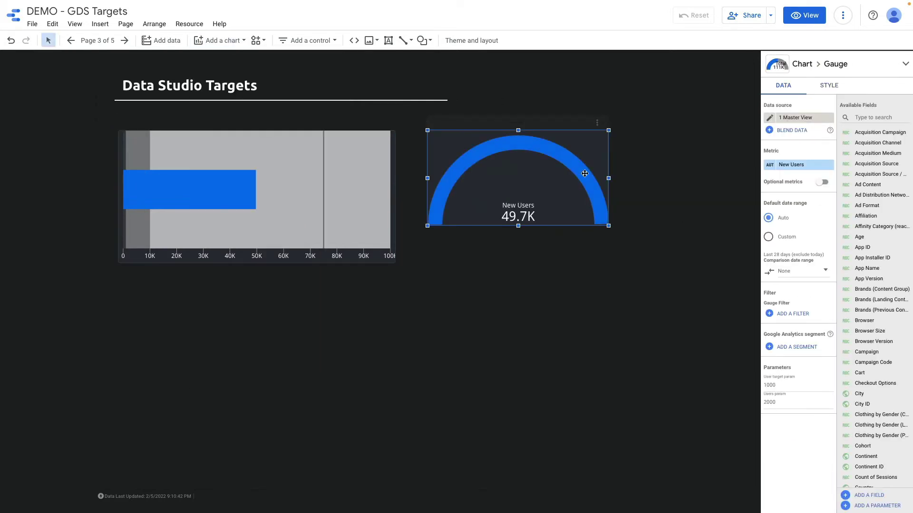
# Step: Add one range band to the gauge and show a target of 69000
pyautogui.scroll(-2, 776, 324)
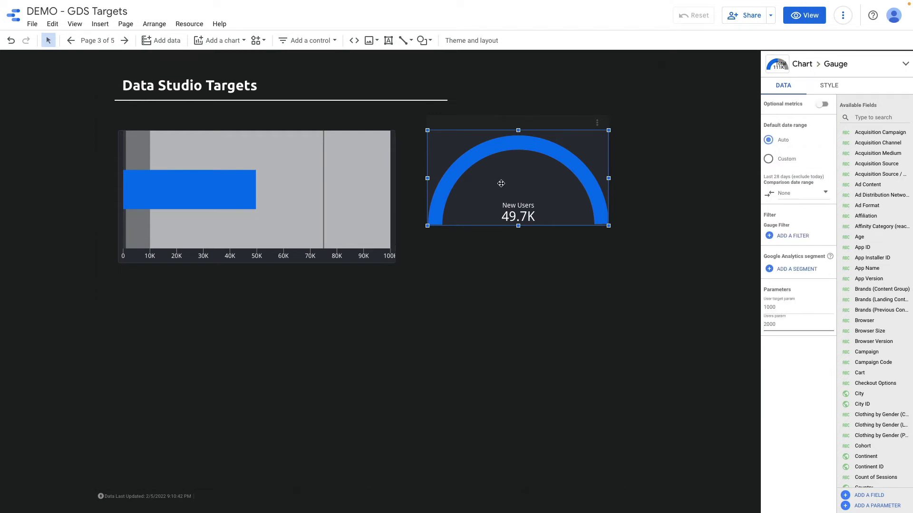
pyautogui.click(828, 85)
pyautogui.click(802, 179)
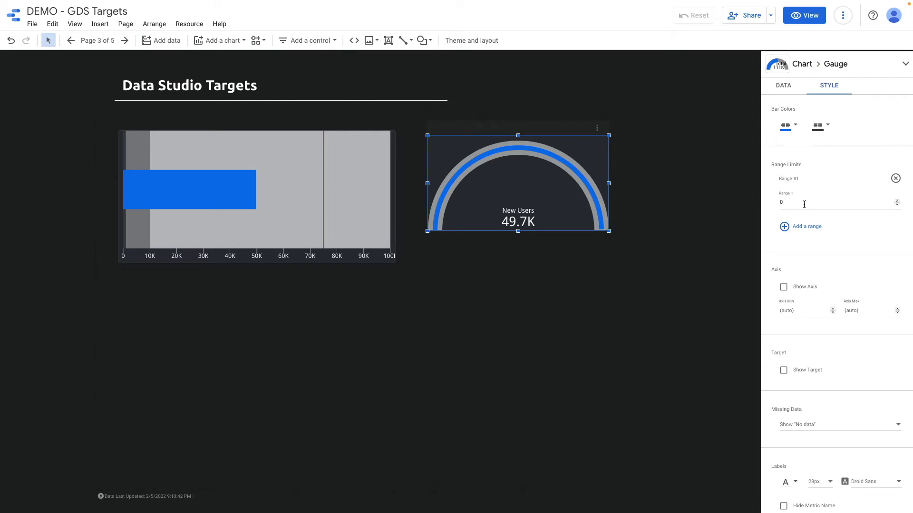
pyautogui.scroll(-4, 770, 209)
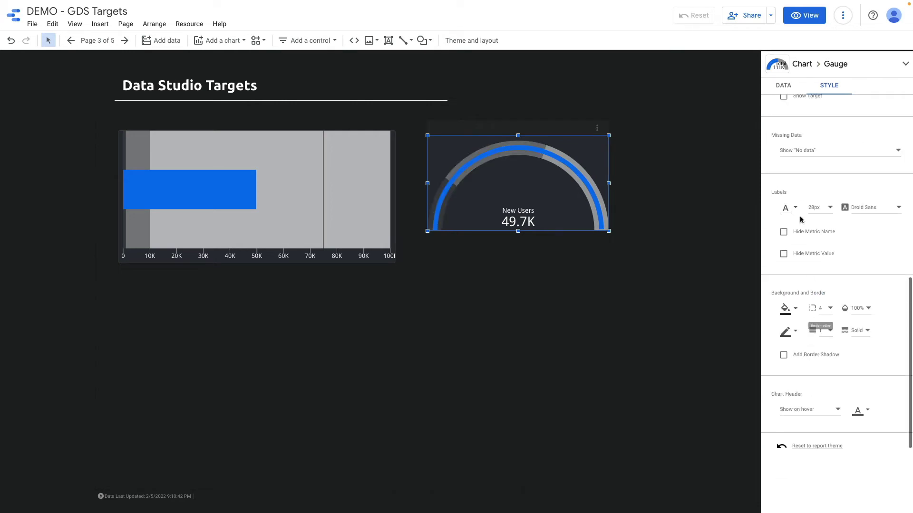
pyautogui.click(783, 160)
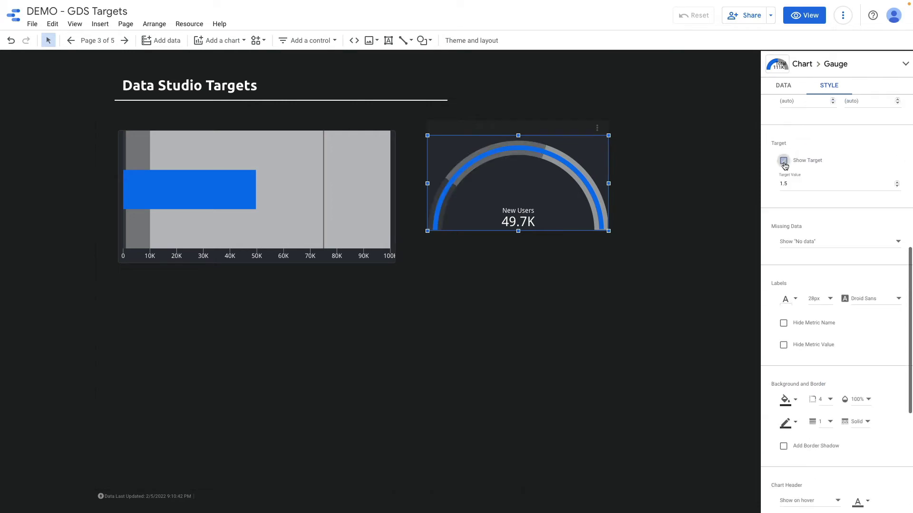
pyautogui.click(791, 183)
pyautogui.write('1.5')
pyautogui.moveTo(792, 183); pyautogui.dragTo(774, 187)
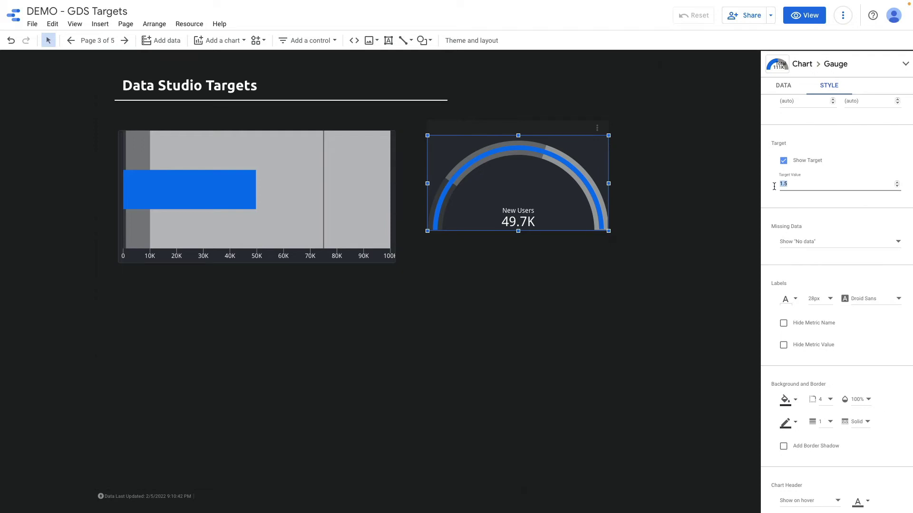
pyautogui.write('69000')
pyautogui.scroll(-1, 865, 300)
pyautogui.scroll(-2, 865, 300)
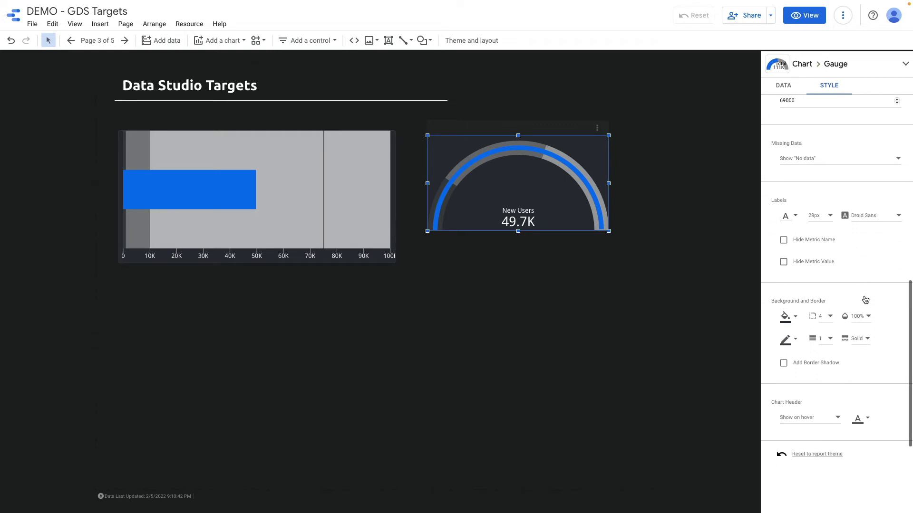
pyautogui.scroll(-4, 844, 310)
pyautogui.scroll(2, 843, 309)
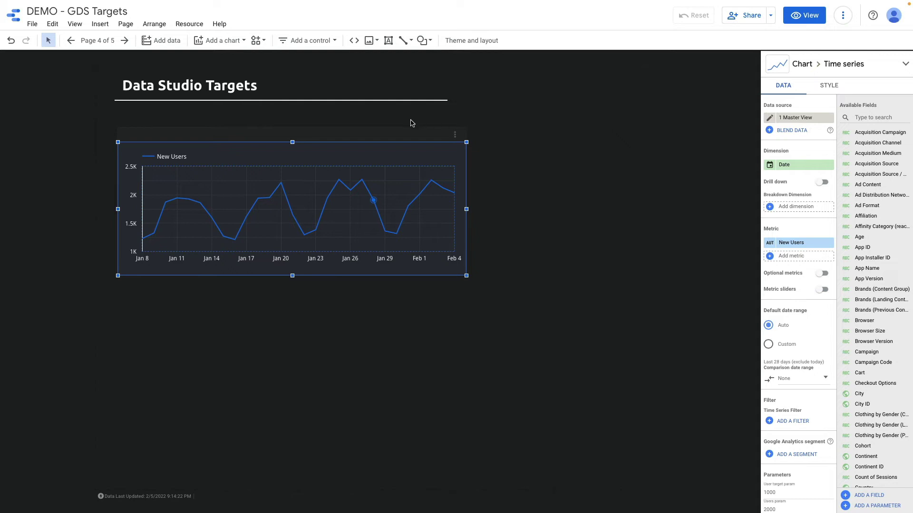
# Step: Add a constant reference line at 3000 labelled Goal to the New Users time series
pyautogui.moveTo(414, 178); pyautogui.dragTo(407, 179)
pyautogui.click(829, 88)
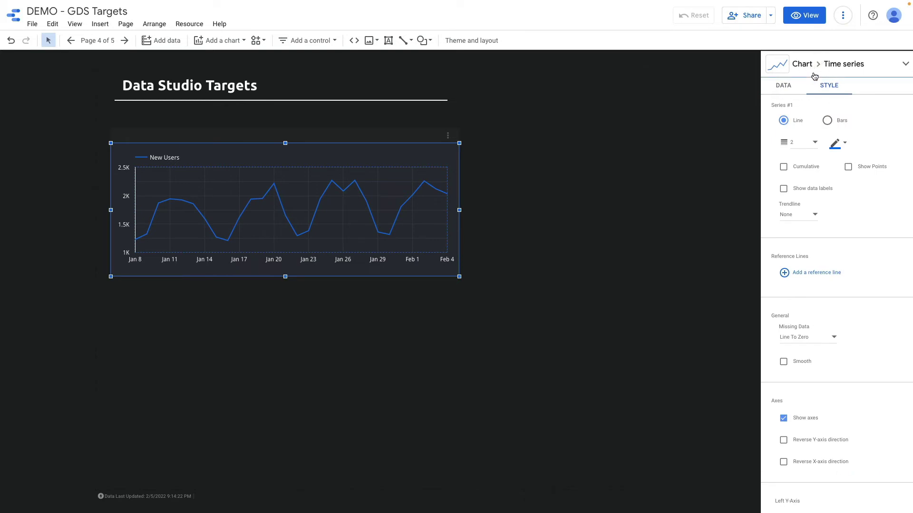
pyautogui.click(791, 274)
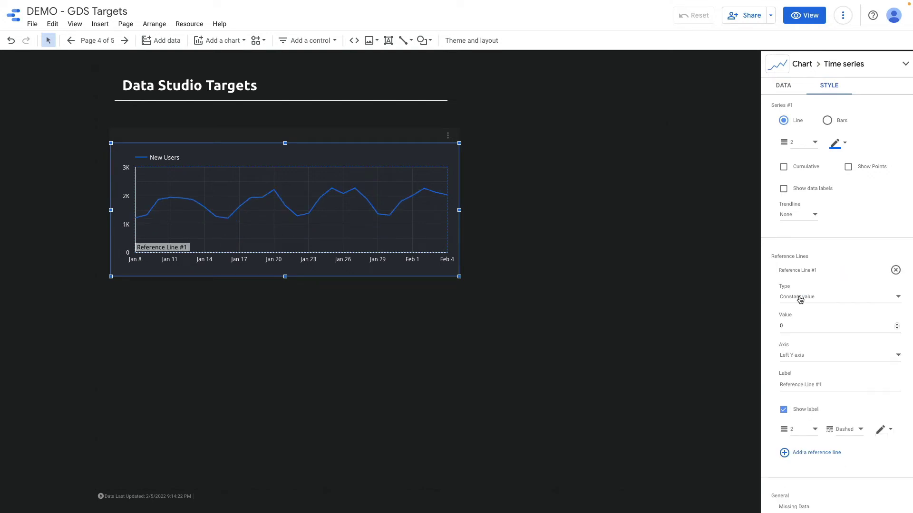
pyautogui.click(800, 298)
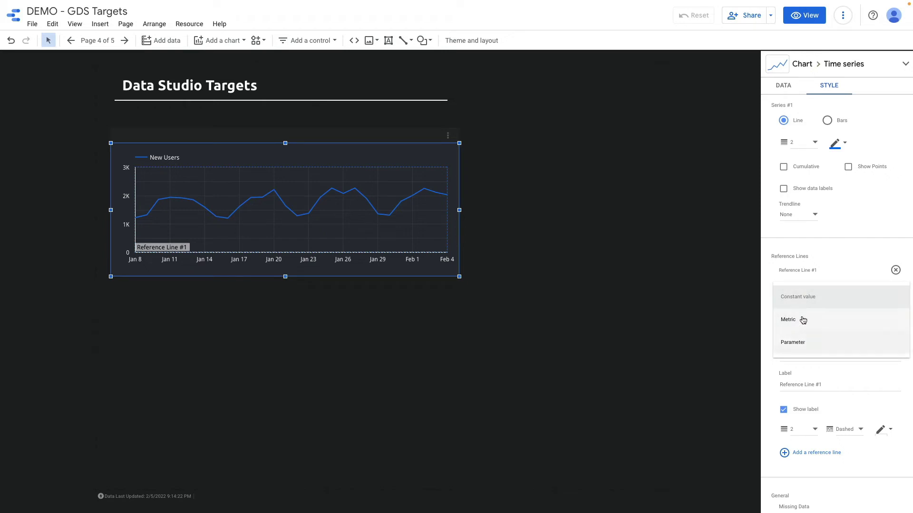
pyautogui.click(808, 297)
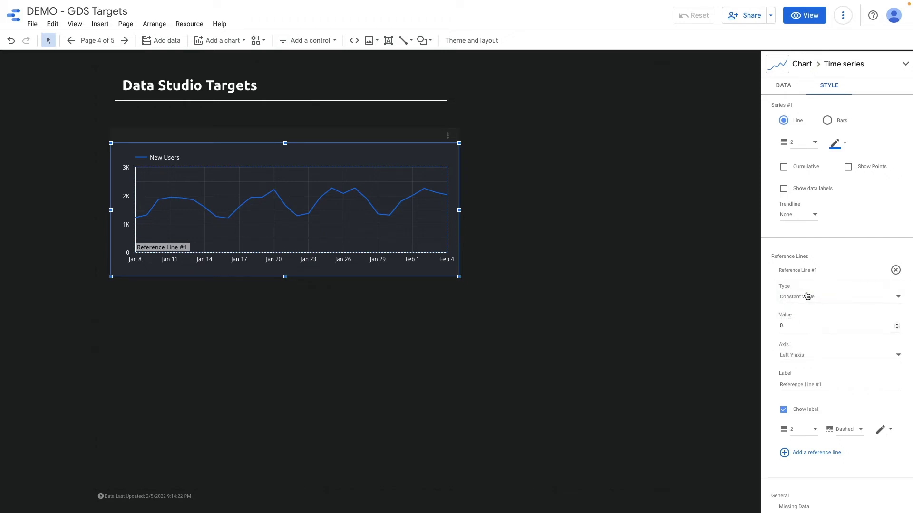
pyautogui.click(793, 324)
pyautogui.write('3000')
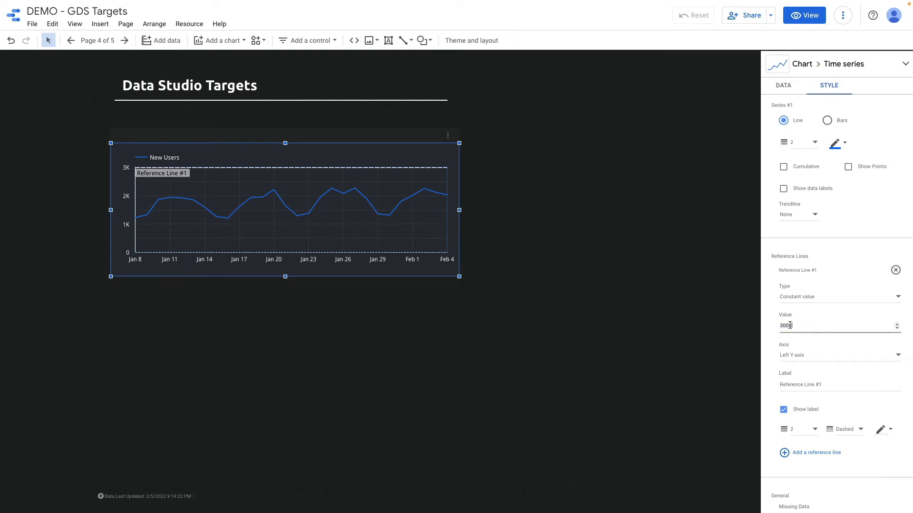
pyautogui.scroll(-2, 795, 319)
pyautogui.click(794, 305)
pyautogui.write('Goal')
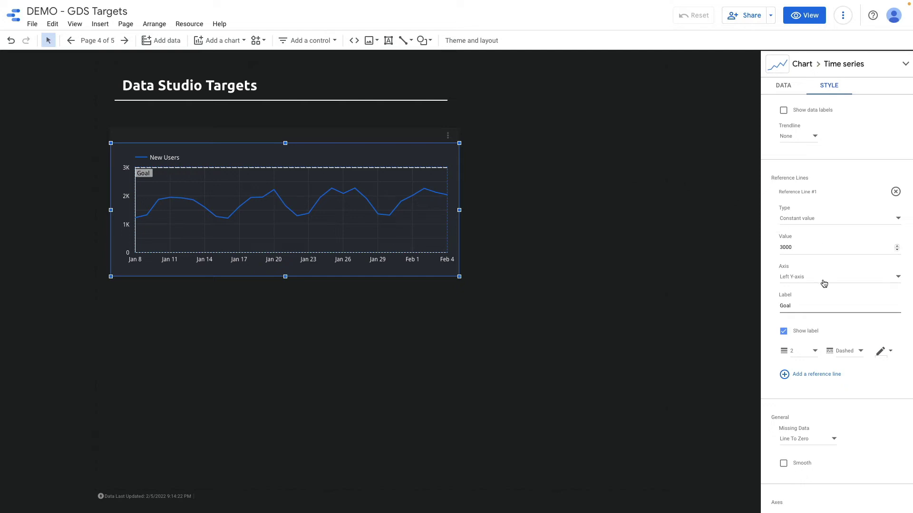
# Step: Switch the Goal line to Parameter type driven by Users param, placing it at 2,000
pyautogui.click(807, 219)
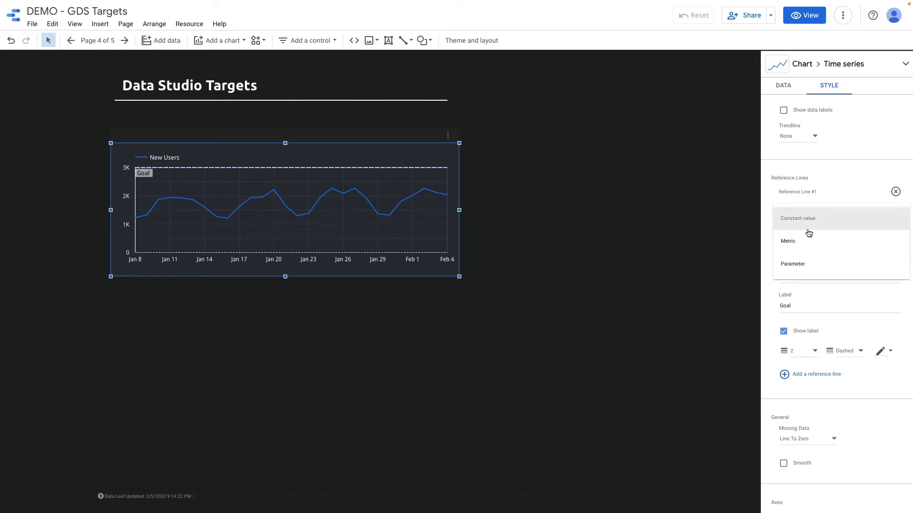
pyautogui.click(803, 265)
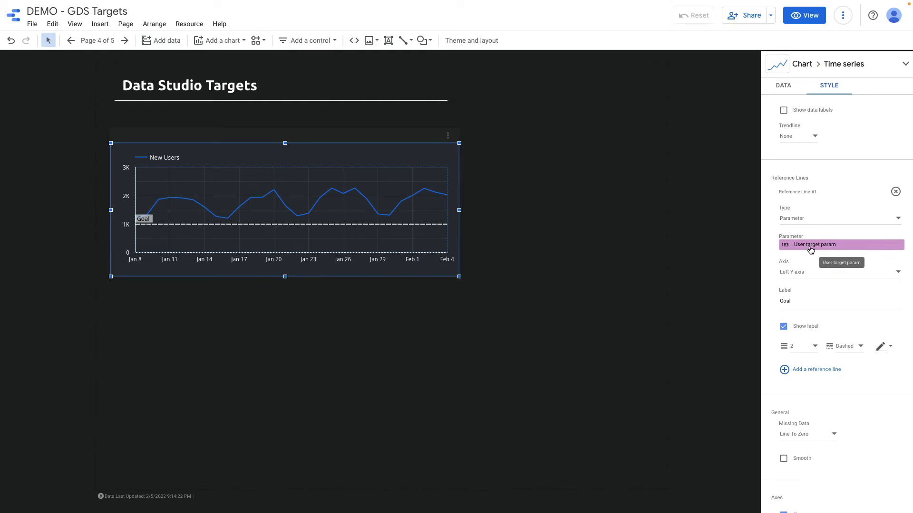
pyautogui.click(809, 252)
pyautogui.click(829, 291)
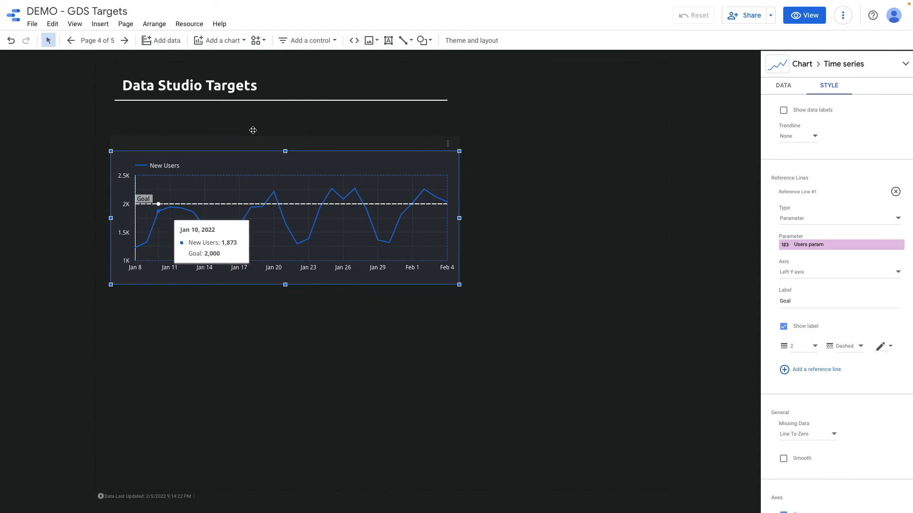
pyautogui.click(330, 43)
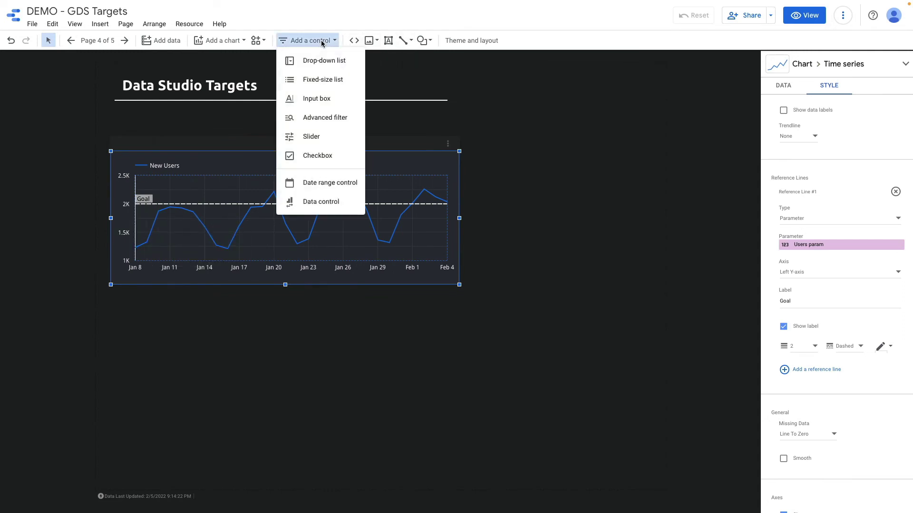
# Step: Add a slider control to the page with Users param as its control field
pyautogui.click(316, 136)
pyautogui.click(486, 100)
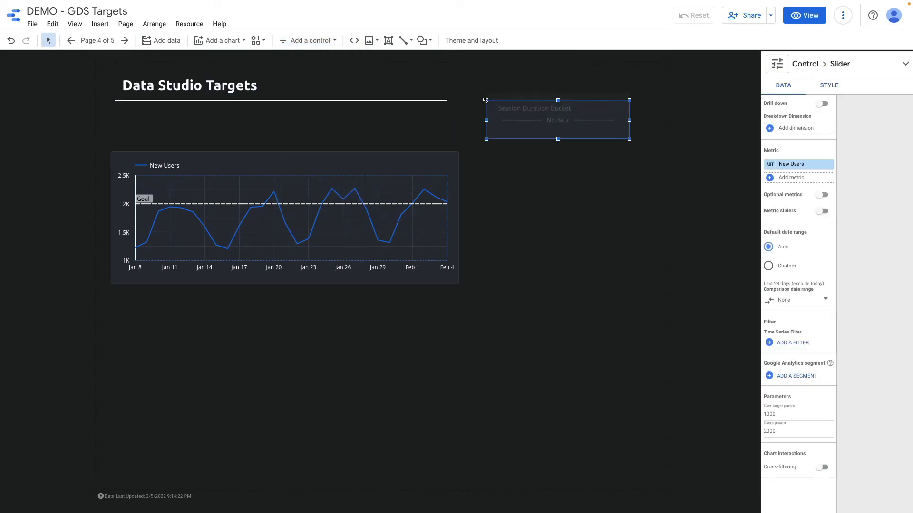
pyautogui.click(789, 161)
pyautogui.write('user')
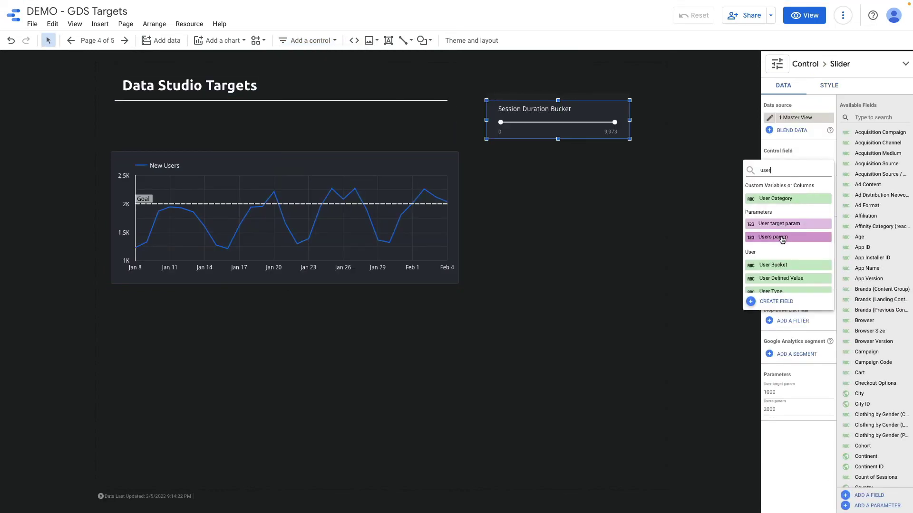
pyautogui.click(785, 236)
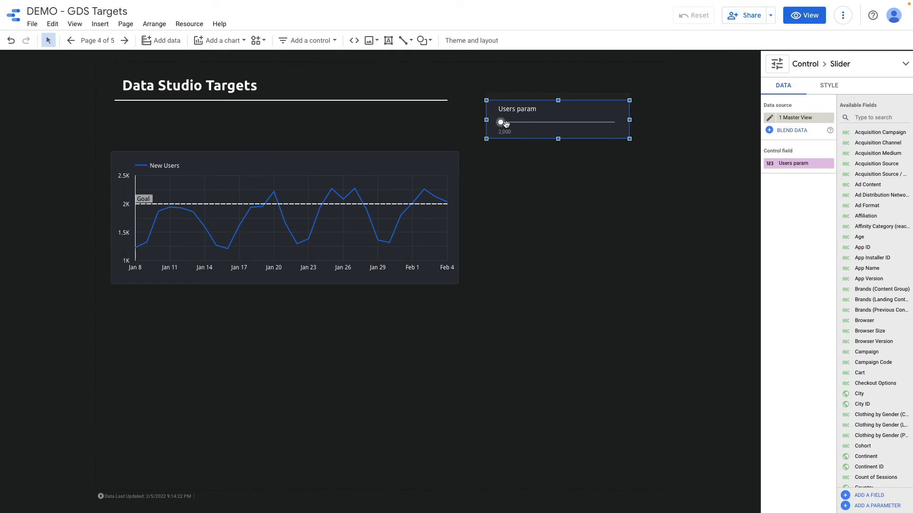
# Step: Drag the slider to set the Goal line to 5,000, then move to page 5
pyautogui.moveTo(502, 123)
pyautogui.mouseDown()
pyautogui.moveTo(534, 123)
pyautogui.moveTo(510, 129)
pyautogui.mouseUp()
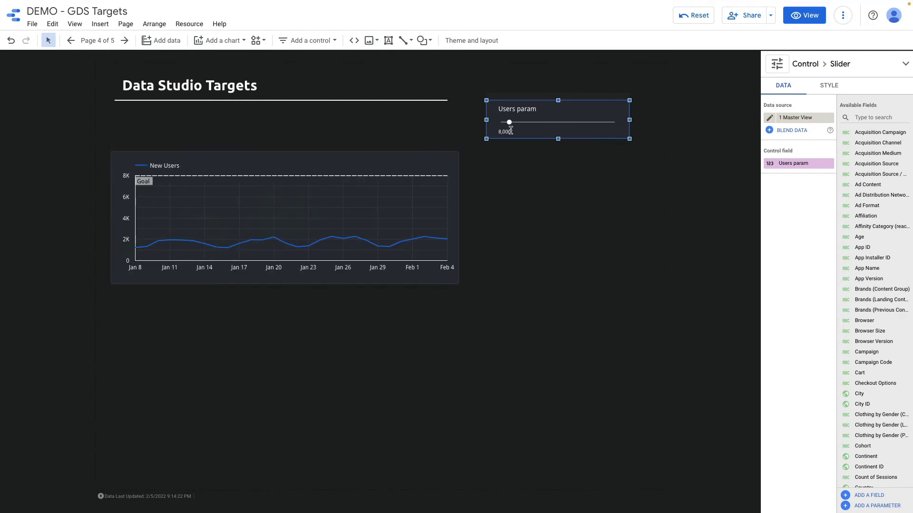
pyautogui.moveTo(509, 123); pyautogui.dragTo(505, 122)
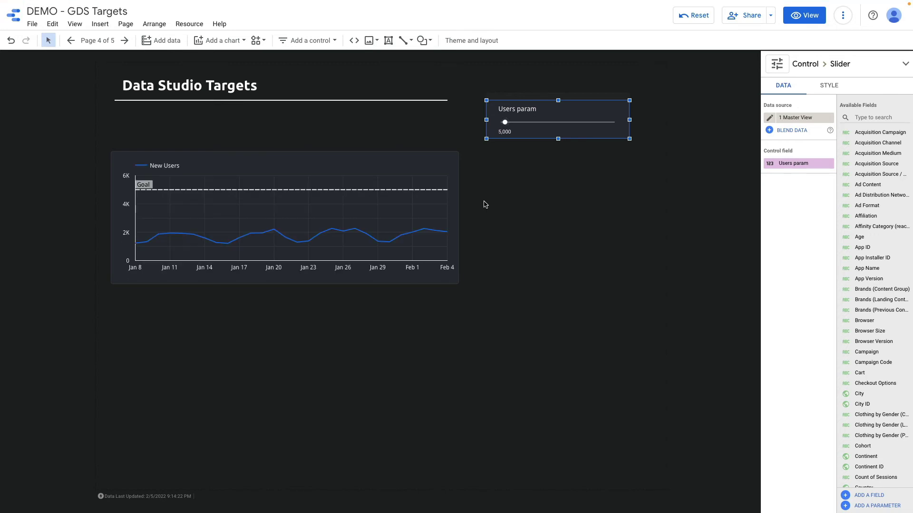
pyautogui.hotkey('ctrl', 'Down')
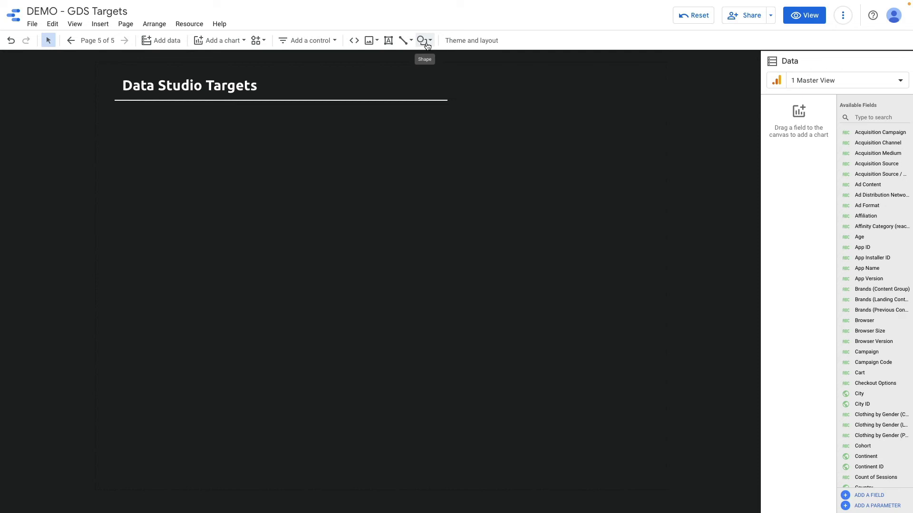
# Step: Add a Data Target Card from Community visualizations with New Users as the Actual metric
pyautogui.click(262, 44)
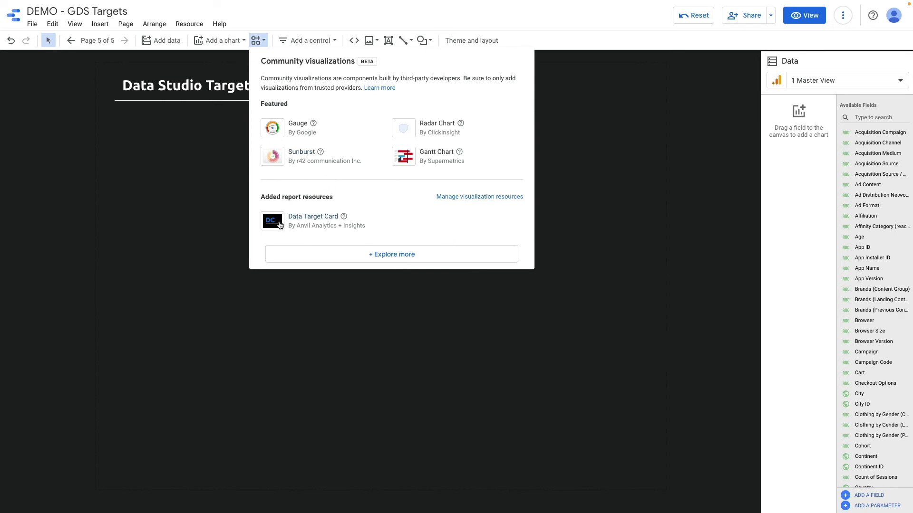
pyautogui.click(279, 224)
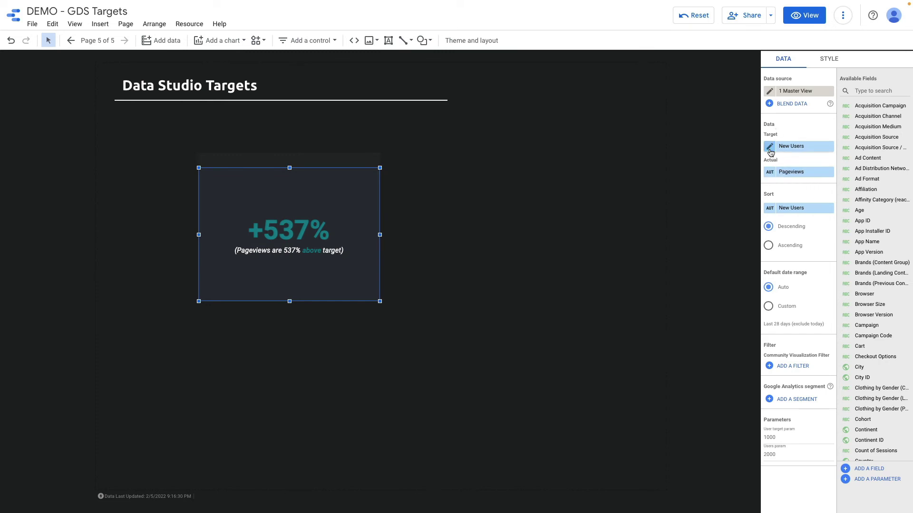
pyautogui.click(790, 176)
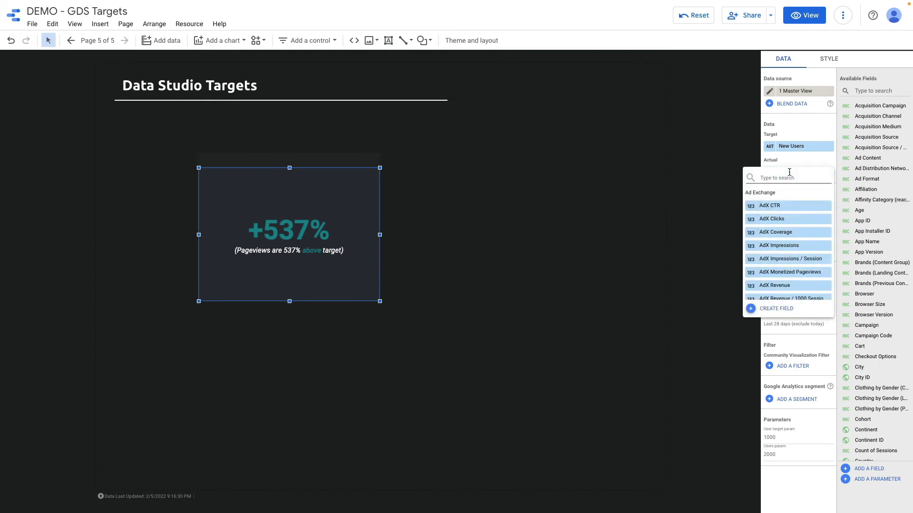
pyautogui.write('new')
pyautogui.click(791, 218)
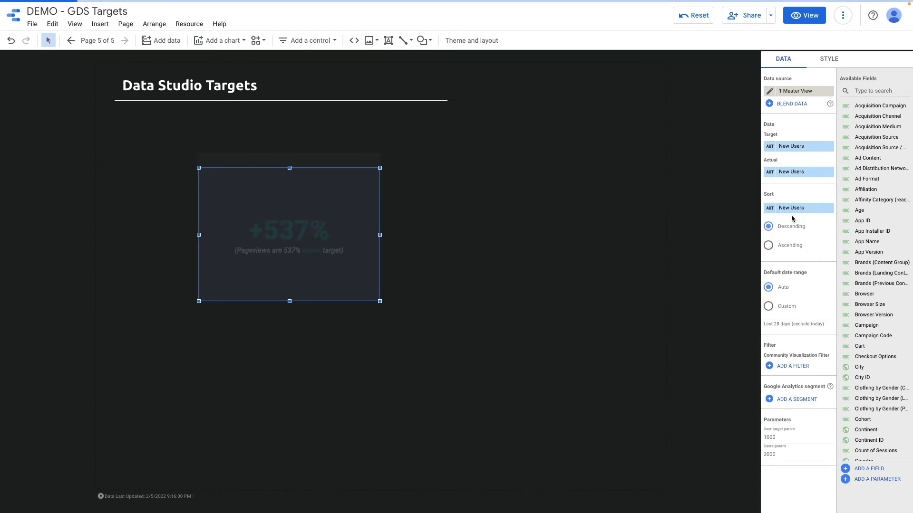
# Step: Set the card's Target field to Users param
pyautogui.click(786, 146)
pyautogui.click(795, 129)
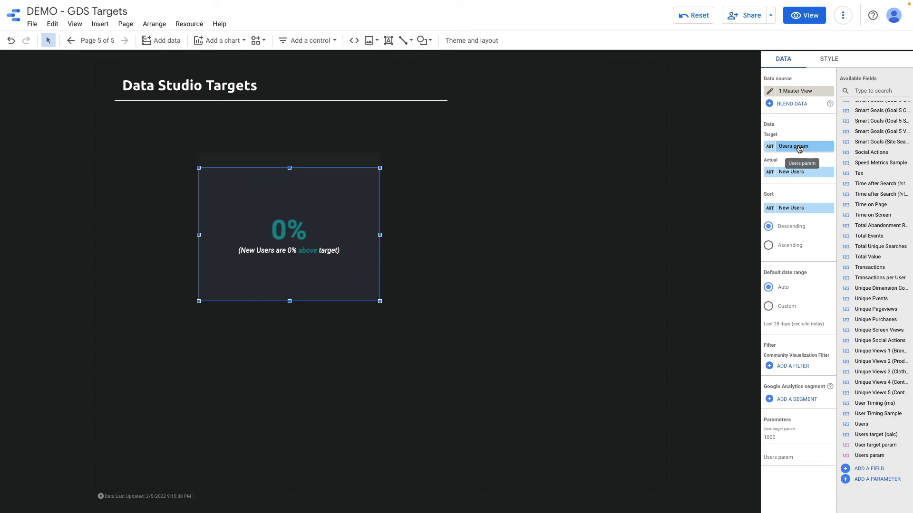
pyautogui.click(798, 149)
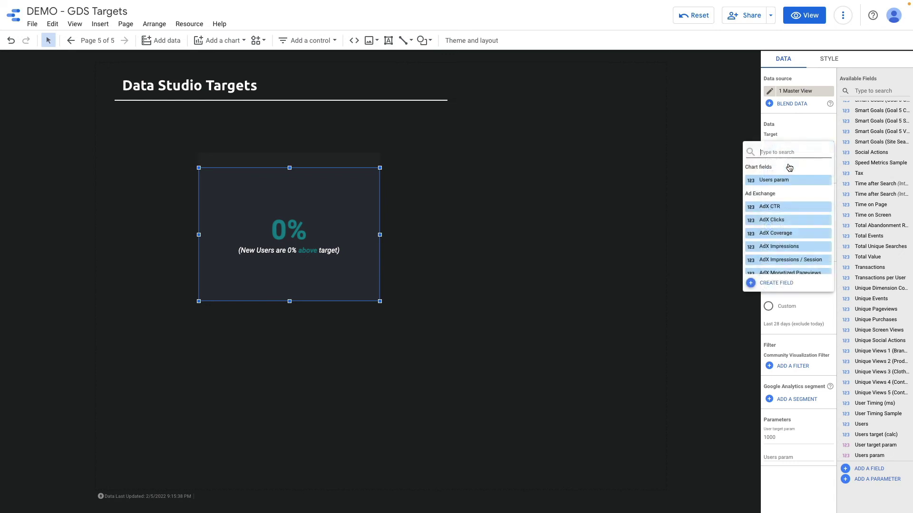
# Step: Create a calculated field 'Target calc' with formula 70000 and use it as the card's target
pyautogui.click(756, 285)
pyautogui.click(711, 208)
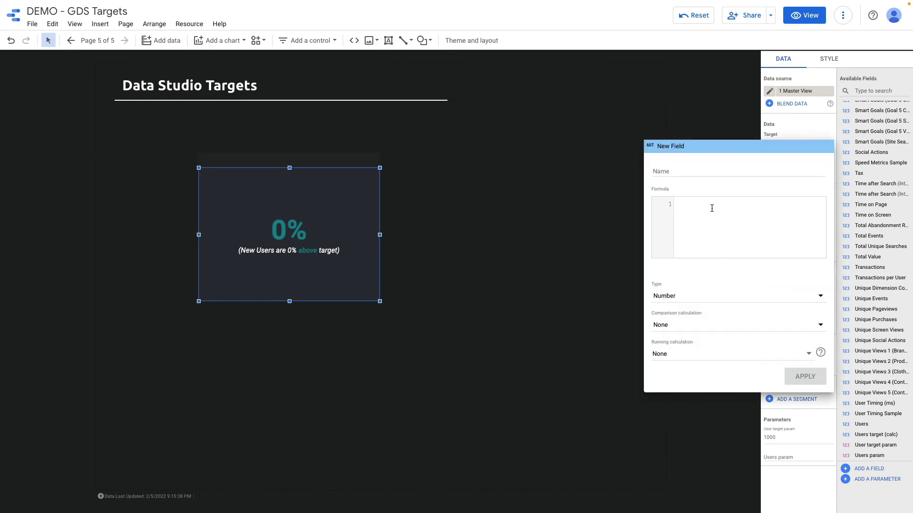
pyautogui.write('60000')
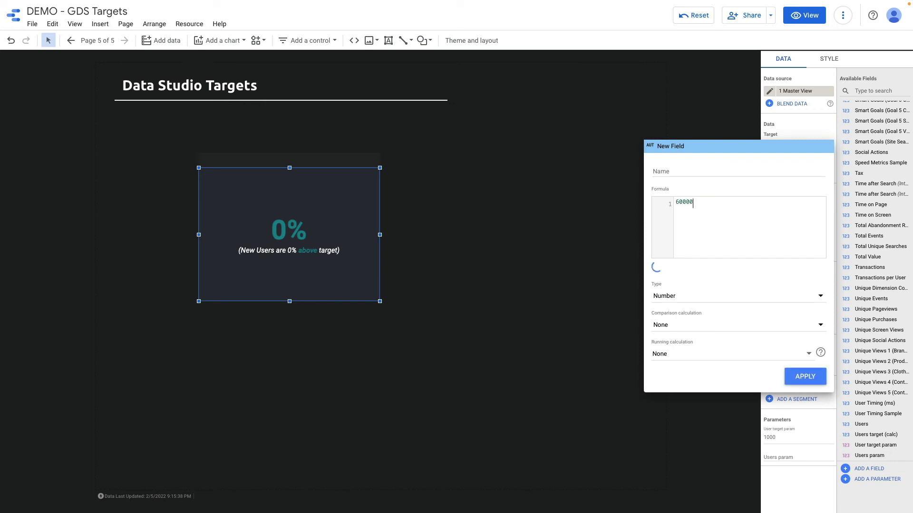
pyautogui.press('BackSpace')
pyautogui.press('BackSpace')
pyautogui.press('BackSpace')
pyautogui.press('BackSpace')
pyautogui.press('BackSpace')
pyautogui.write('70000')
pyautogui.click(697, 169)
pyautogui.write('T')
pyautogui.write('arget calc')
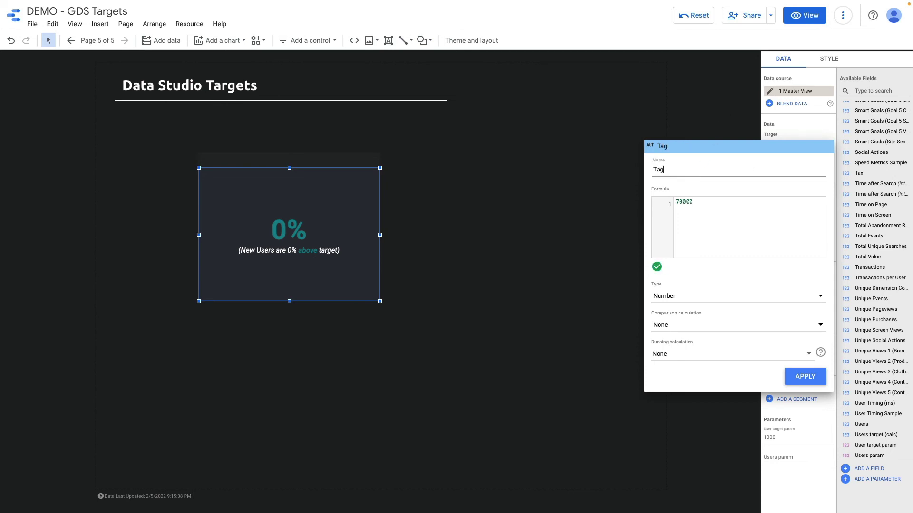
pyautogui.press('Return')
pyautogui.click(829, 59)
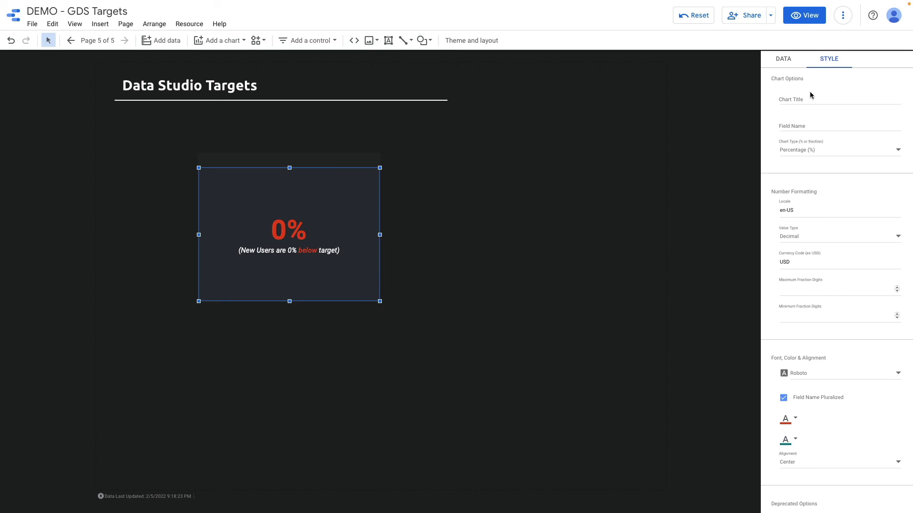
# Step: Switch the card's Chart Type to Fraction (n/m), showing 49,681 versus 70,000
pyautogui.click(808, 152)
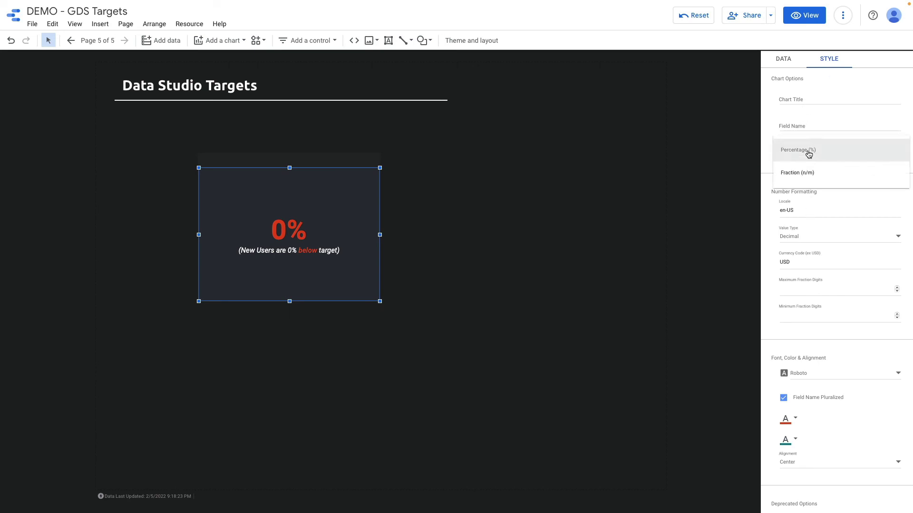
pyautogui.click(802, 176)
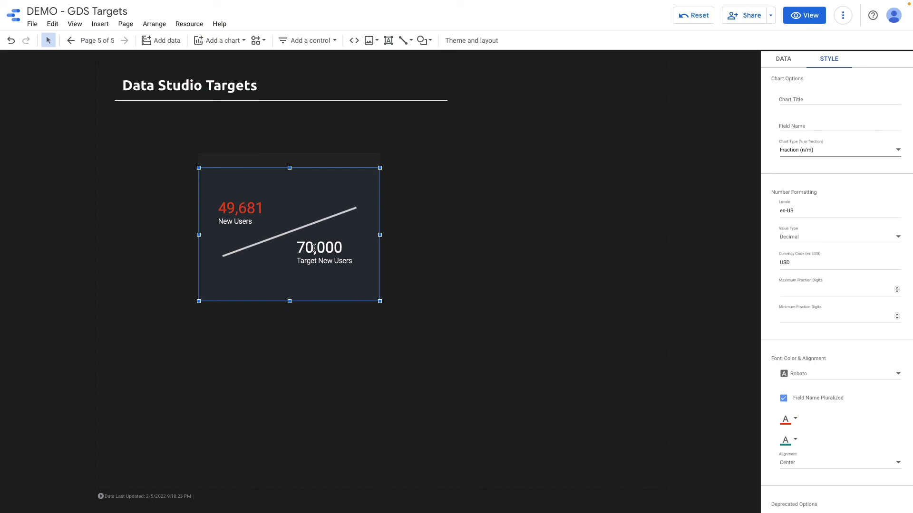
pyautogui.click(347, 255)
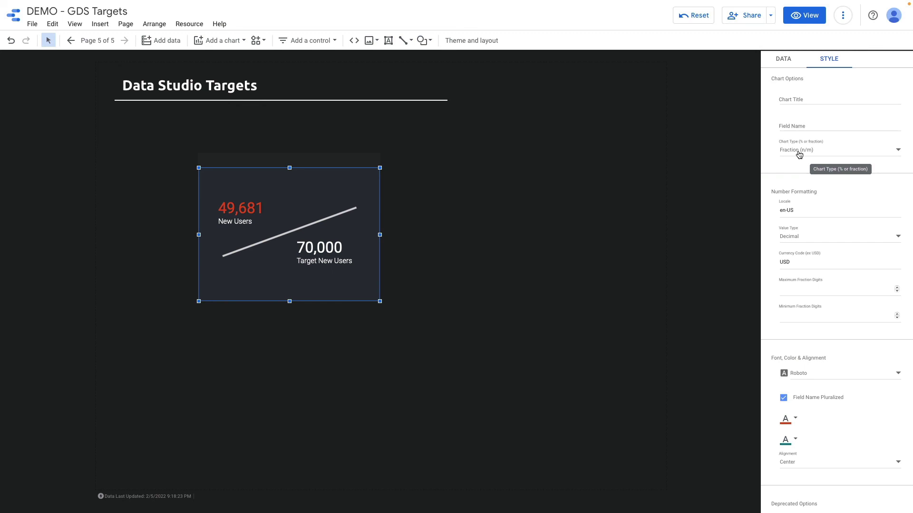
# Step: Set the Chart Type back to Percentage (%), showing -8%, and review the style options
pyautogui.click(799, 155)
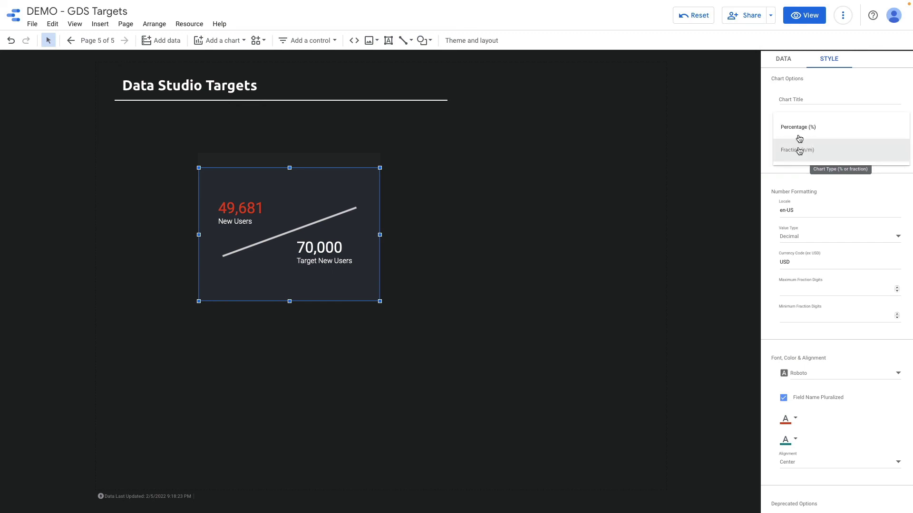
pyautogui.click(783, 58)
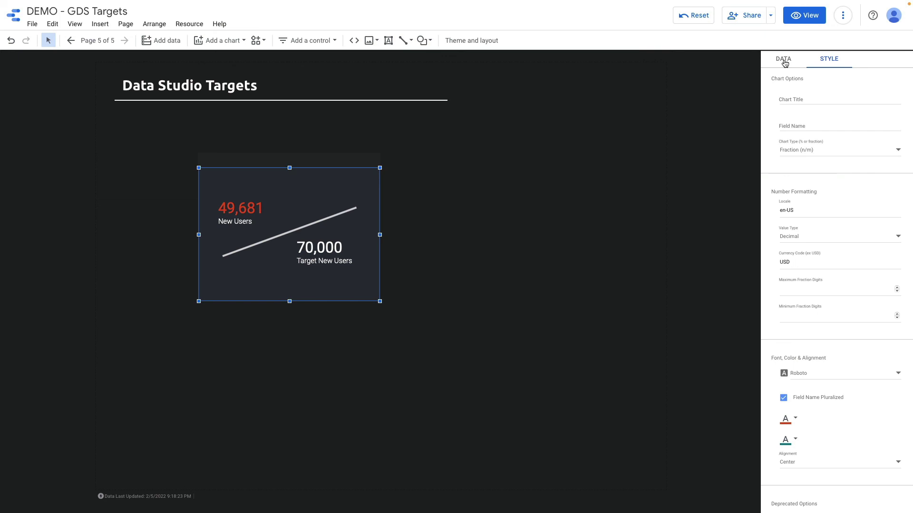
pyautogui.click(804, 152)
pyautogui.click(805, 130)
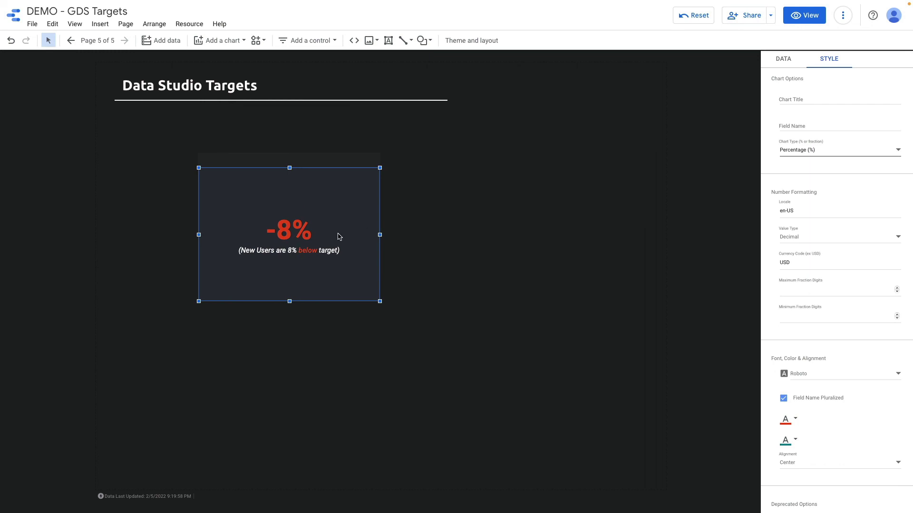
pyautogui.scroll(-10, 829, 313)
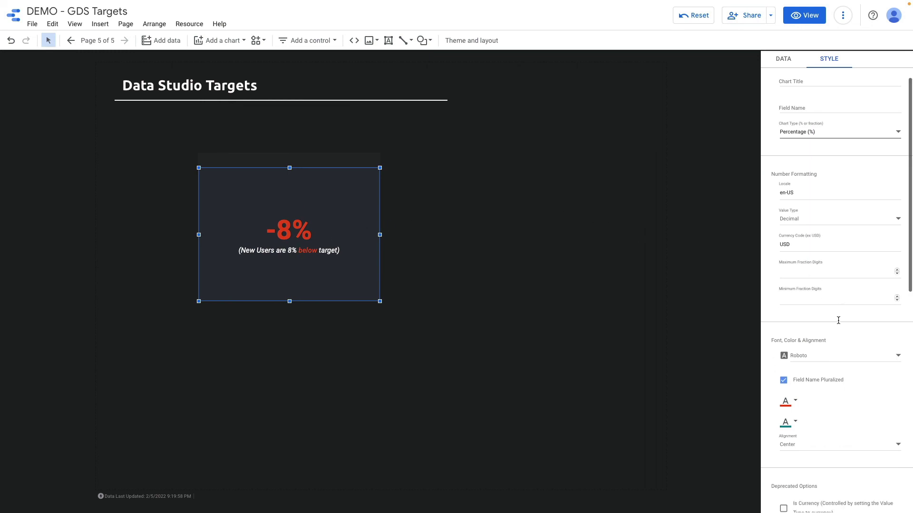